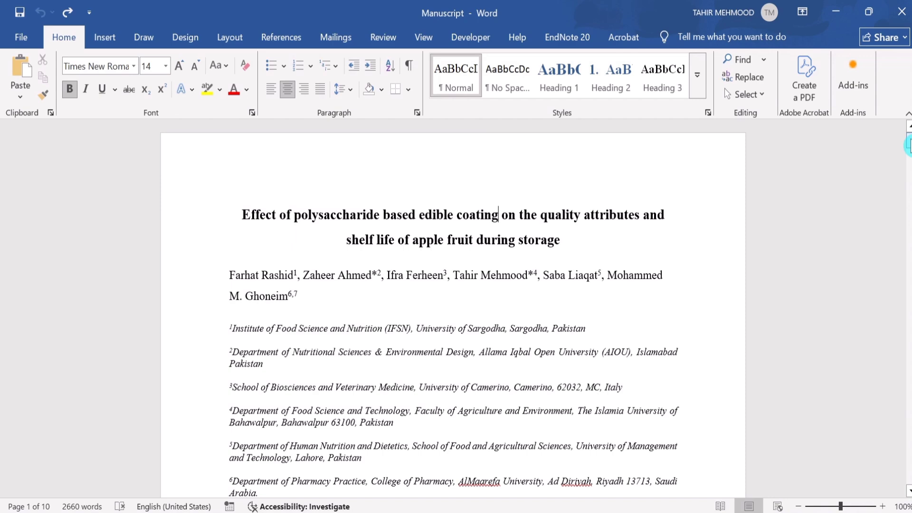
Update the Heading 1 style to match the formatting of the numbered "Abstract" heading on page 2.
{"action": "left_click_drag", "start_coordinate": [908, 145], "coordinate": [739, 273]}
{"action": "left_click_drag", "start_coordinate": [908, 145], "coordinate": [907, 169]}
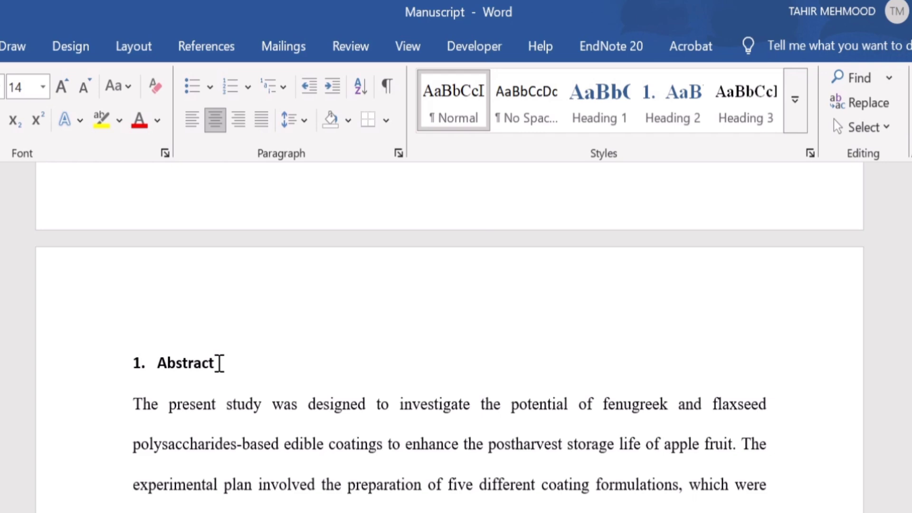
{"action": "left_click_drag", "start_coordinate": [219, 363], "coordinate": [138, 362]}
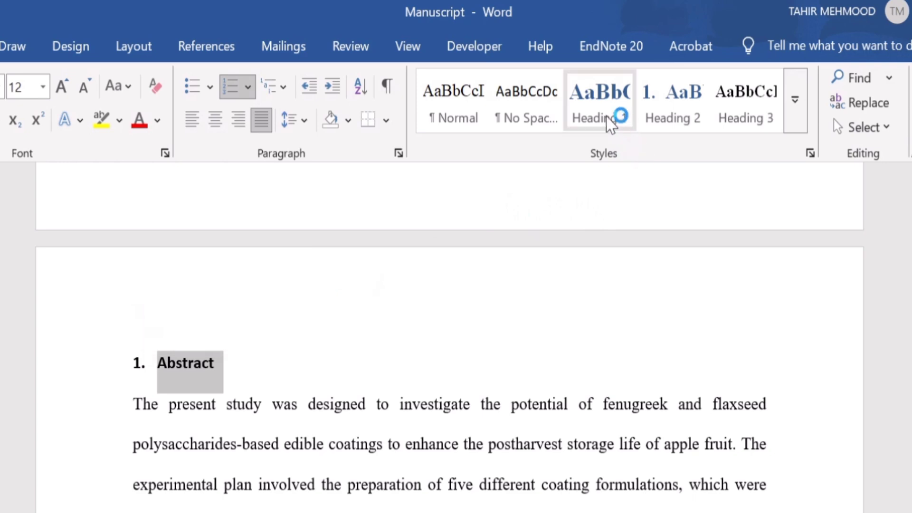
{"action": "left_click", "coordinate": [592, 101]}
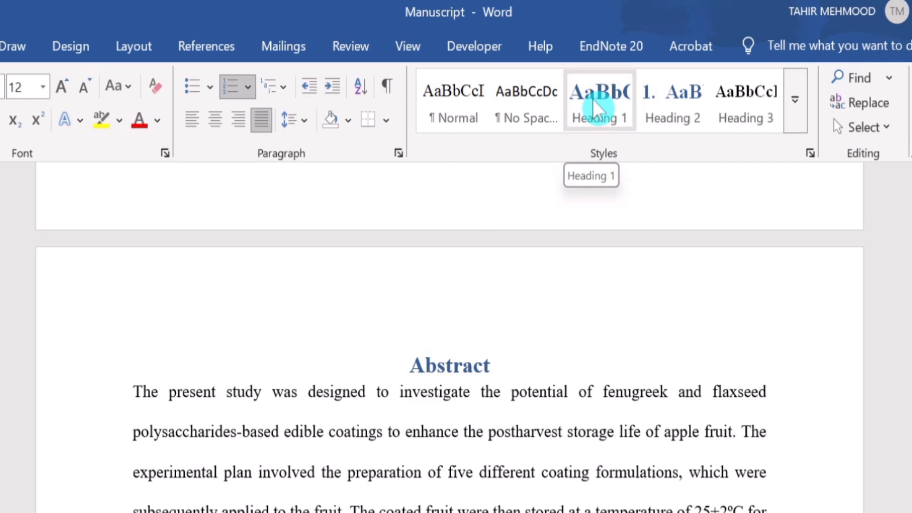
{"action": "right_click", "coordinate": [594, 101]}
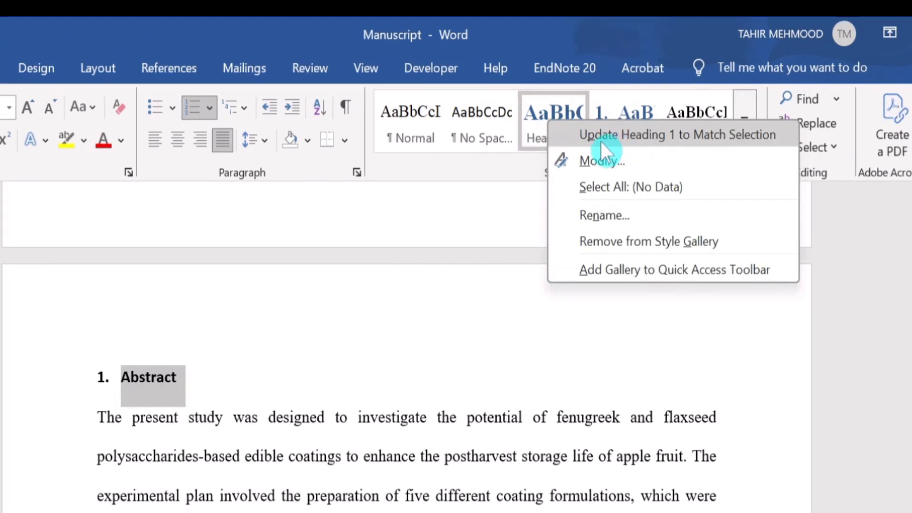
{"action": "left_click", "coordinate": [638, 131]}
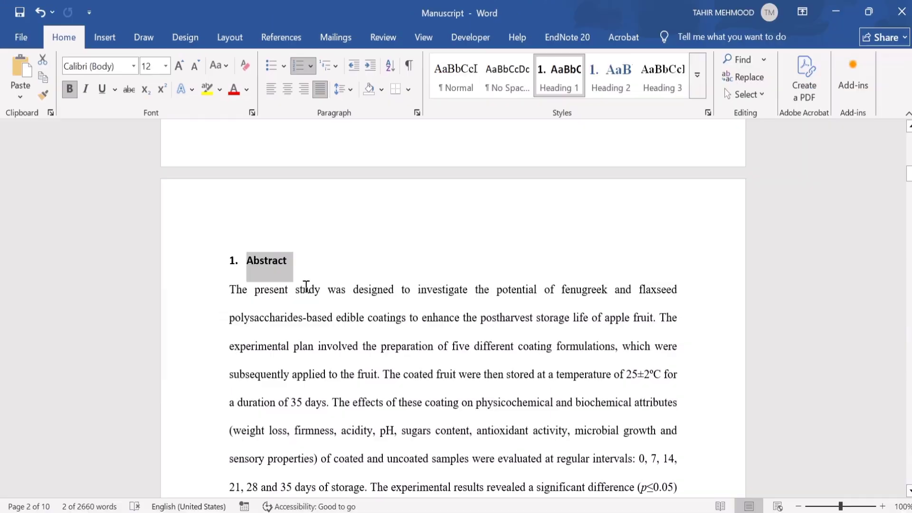
{"action": "left_click", "coordinate": [306, 287]}
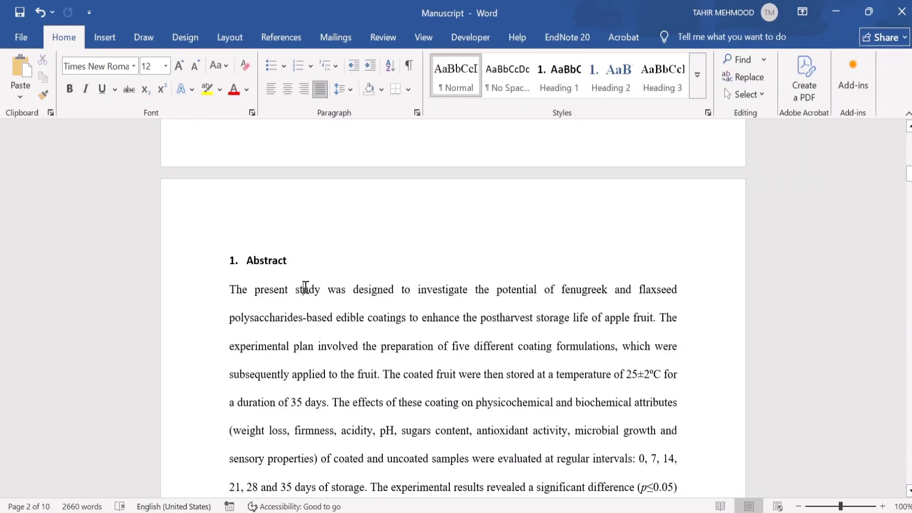
Apply the Heading 1 style to the "Introduction" section heading below the abstract.
{"action": "scroll", "coordinate": [306, 287], "scroll_direction": "down", "scroll_amount": 7}
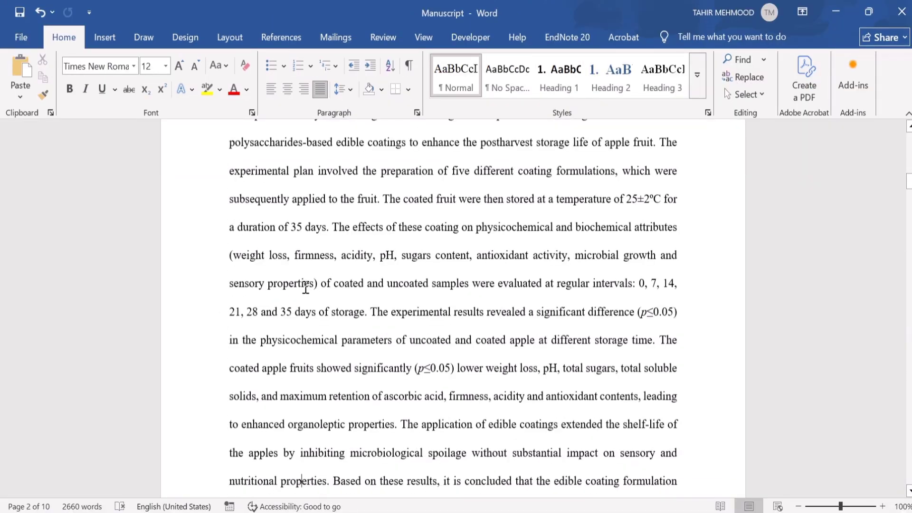
{"action": "scroll", "coordinate": [306, 287], "scroll_direction": "down", "scroll_amount": 2}
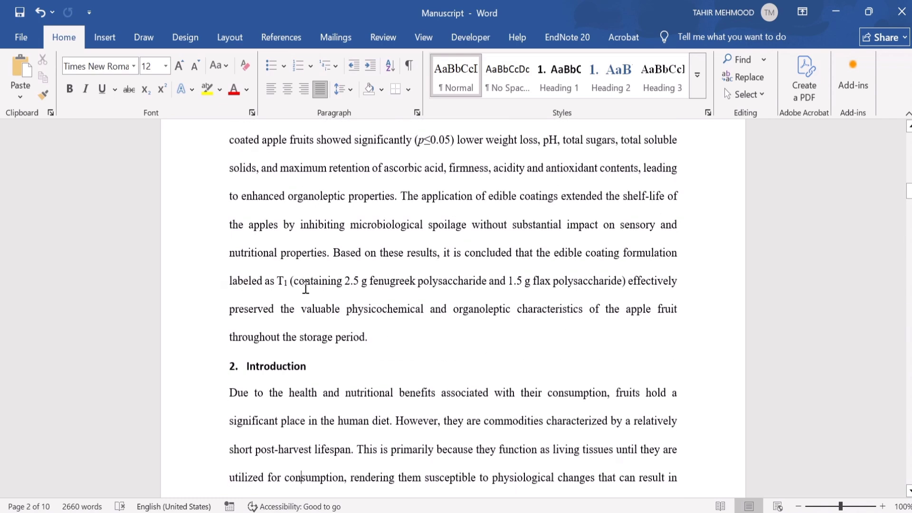
{"action": "left_click_drag", "start_coordinate": [312, 365], "coordinate": [246, 366]}
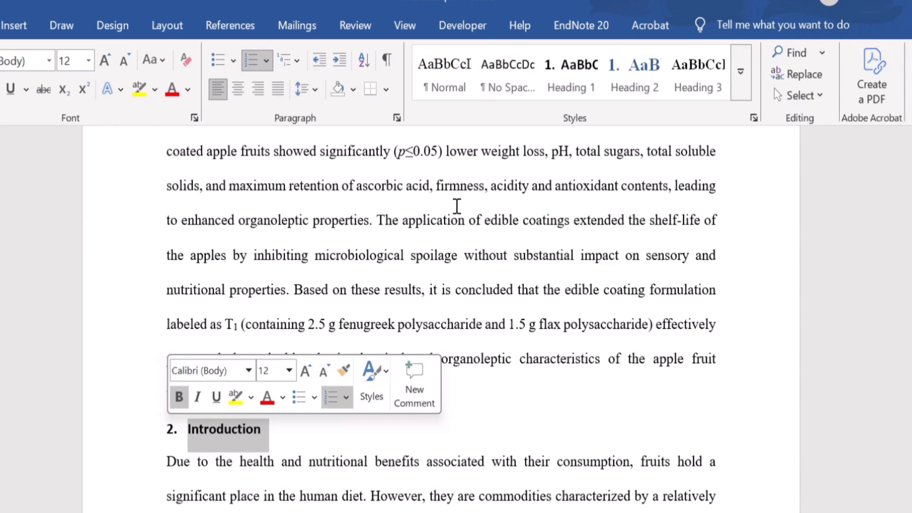
{"action": "left_click", "coordinate": [565, 80]}
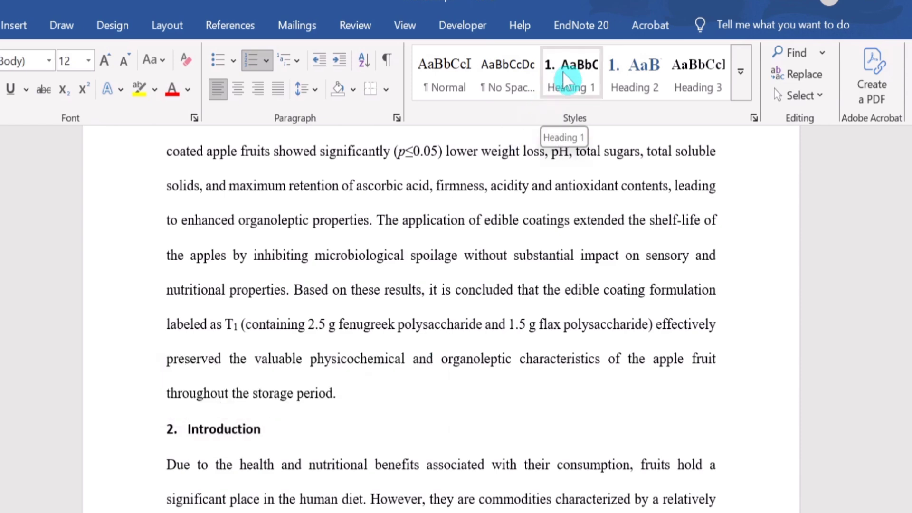
{"action": "left_click", "coordinate": [292, 464]}
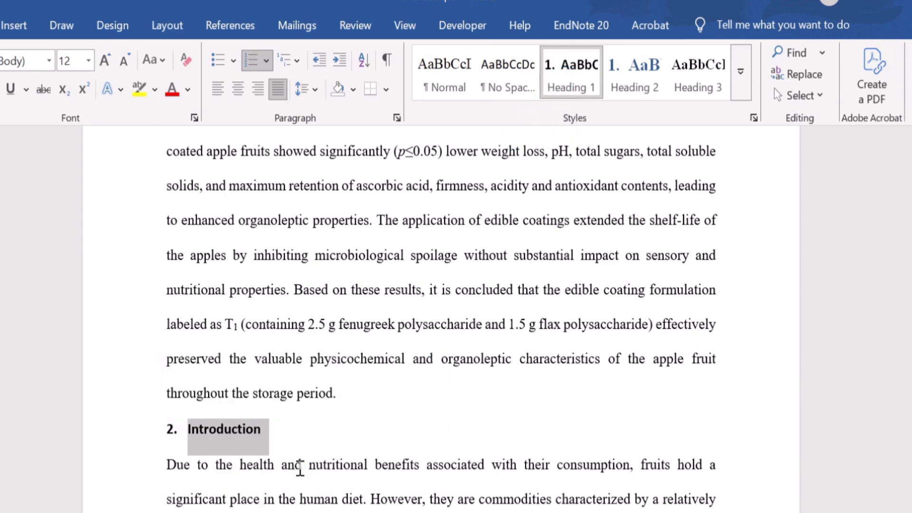
Apply the Heading 1 style to the "Material and methods" section heading on page 3.
{"action": "key", "text": "Down"}
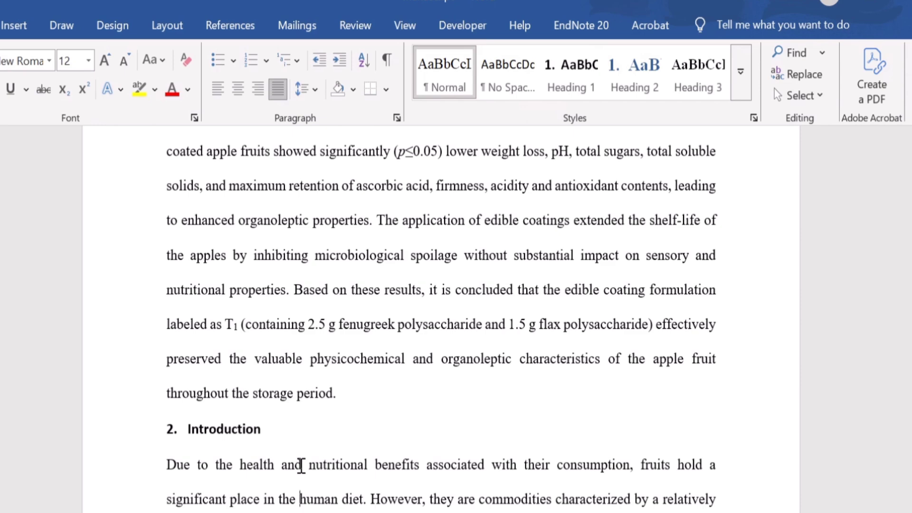
{"action": "scroll", "coordinate": [301, 465], "scroll_direction": "down", "scroll_amount": 10}
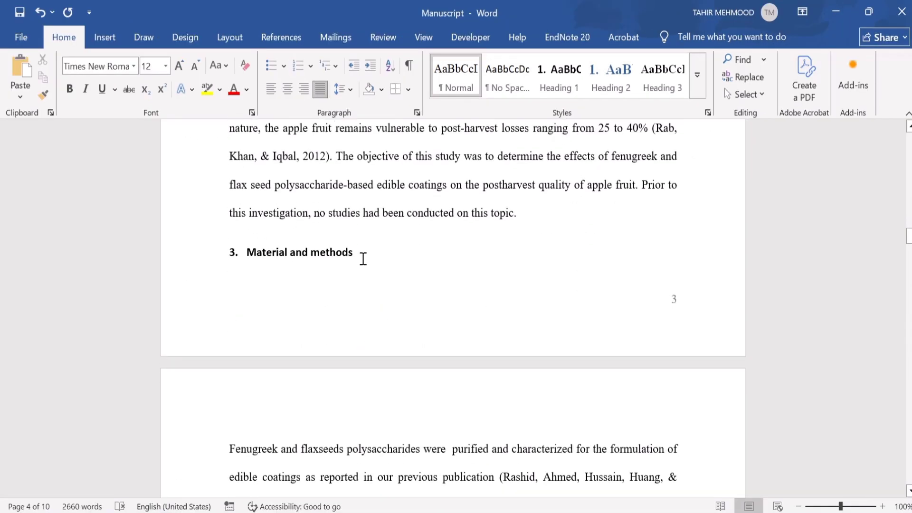
{"action": "left_click", "coordinate": [357, 254]}
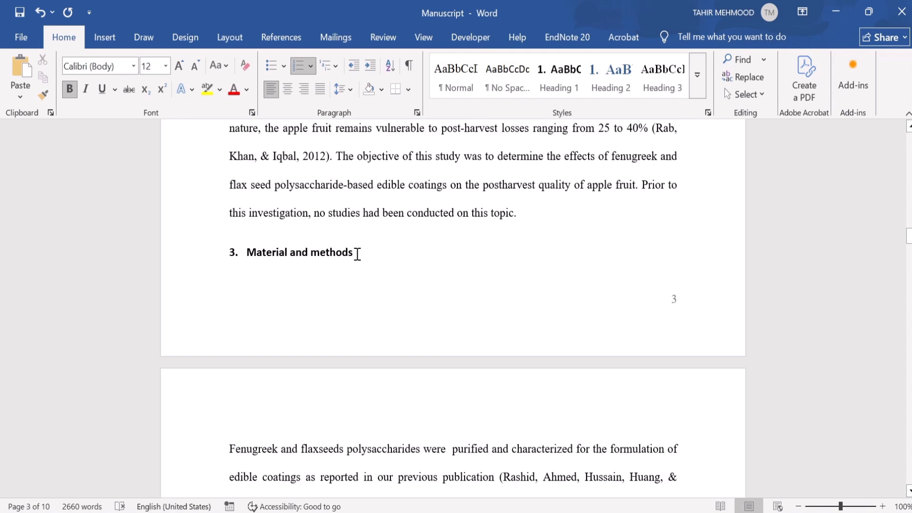
{"action": "left_click_drag", "start_coordinate": [357, 254], "coordinate": [249, 253]}
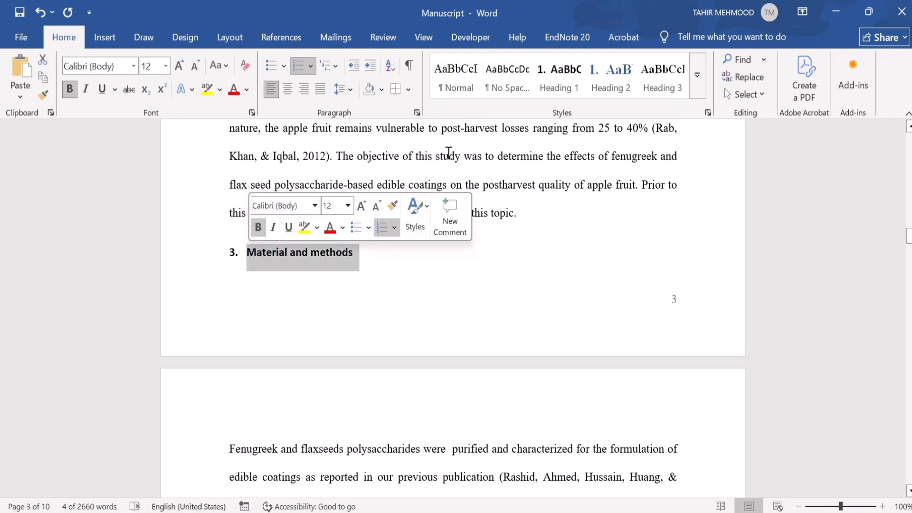
{"action": "left_click", "coordinate": [562, 75]}
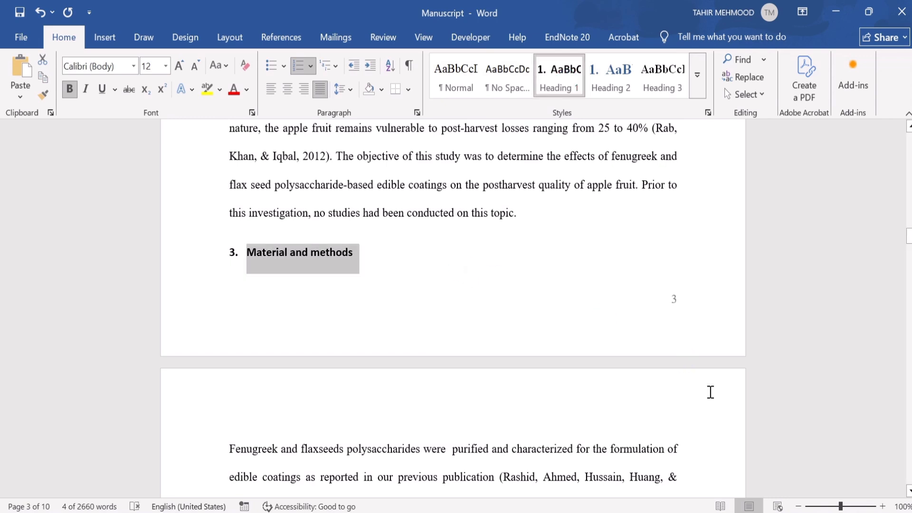
Update the Heading 2 style to match the 3.1 subheading "Development and application of edible coating formulations".
{"action": "scroll", "coordinate": [907, 491], "scroll_direction": "down", "scroll_amount": 5}
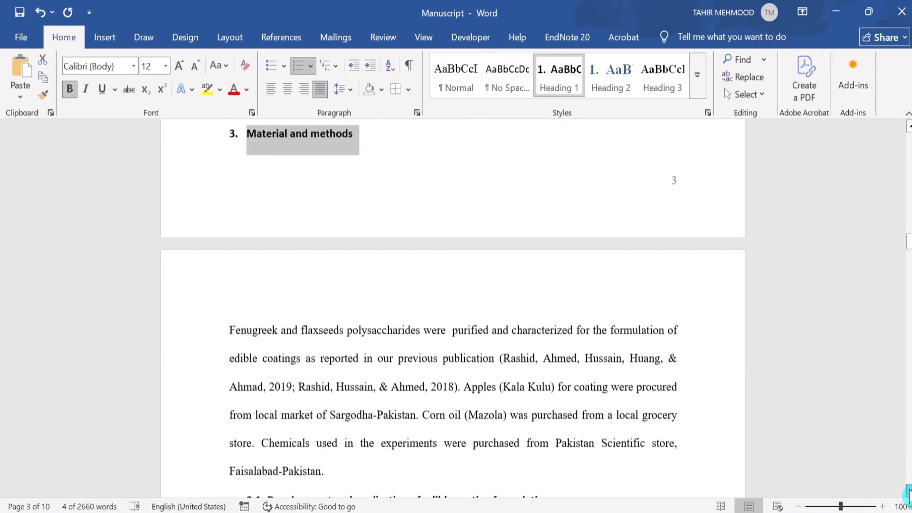
{"action": "scroll", "coordinate": [908, 491], "scroll_direction": "down", "scroll_amount": 2}
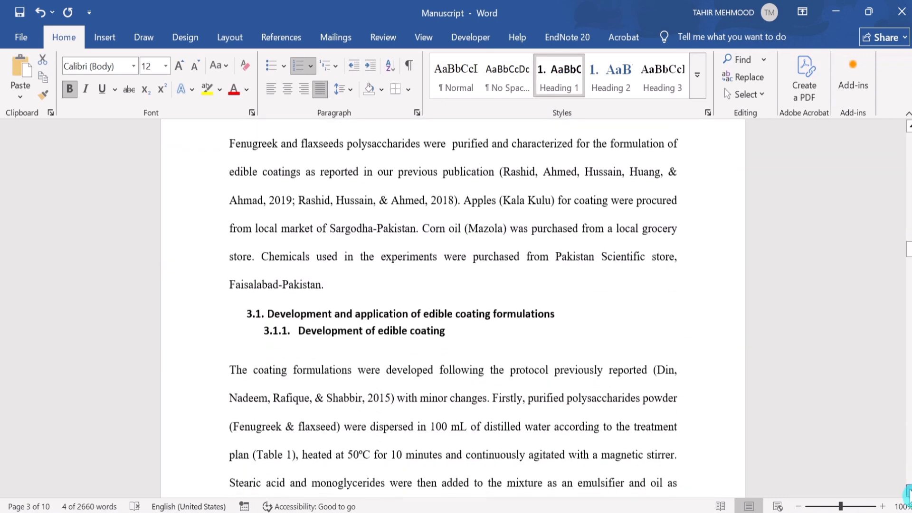
{"action": "left_click", "coordinate": [517, 312]}
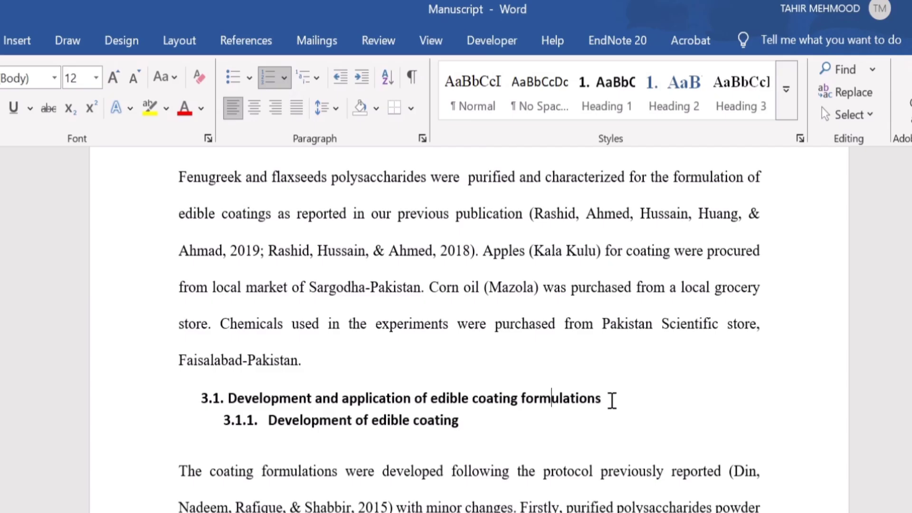
{"action": "left_click", "coordinate": [563, 313]}
{"action": "left_click_drag", "start_coordinate": [612, 400], "coordinate": [213, 397]}
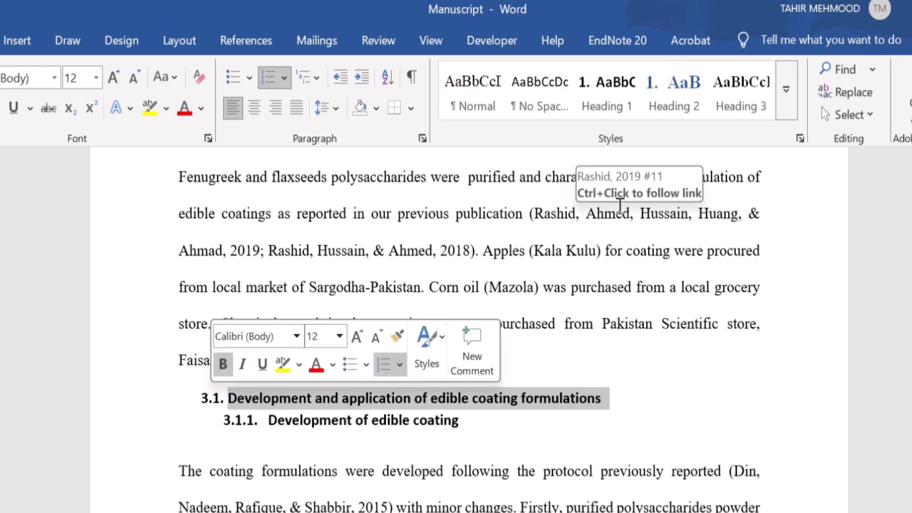
{"action": "right_click", "coordinate": [677, 85]}
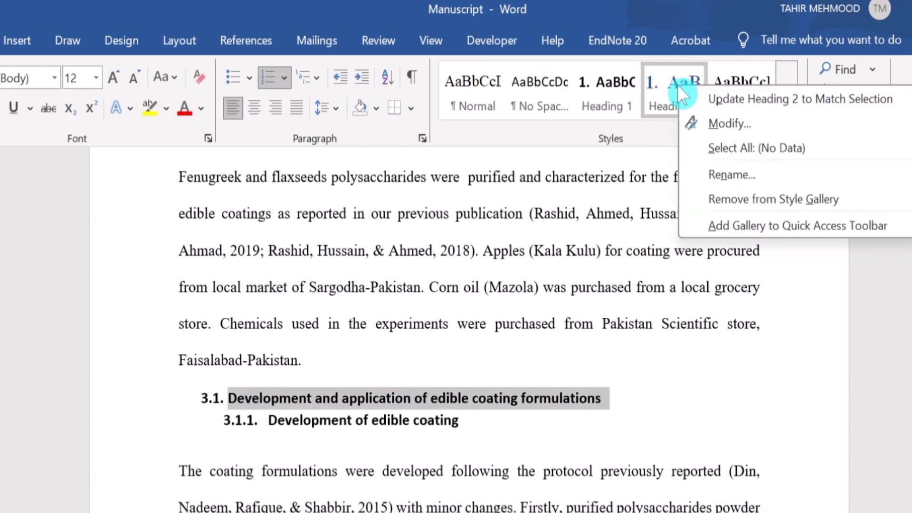
{"action": "left_click", "coordinate": [715, 95]}
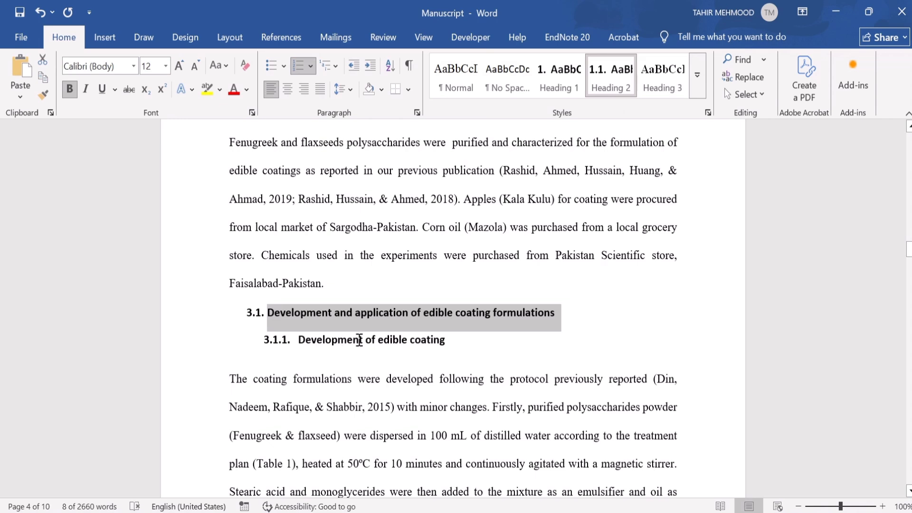
Update the Heading 3 style to match the 3.1.1 subheading "Development of edible coating".
{"action": "left_click", "coordinate": [446, 341]}
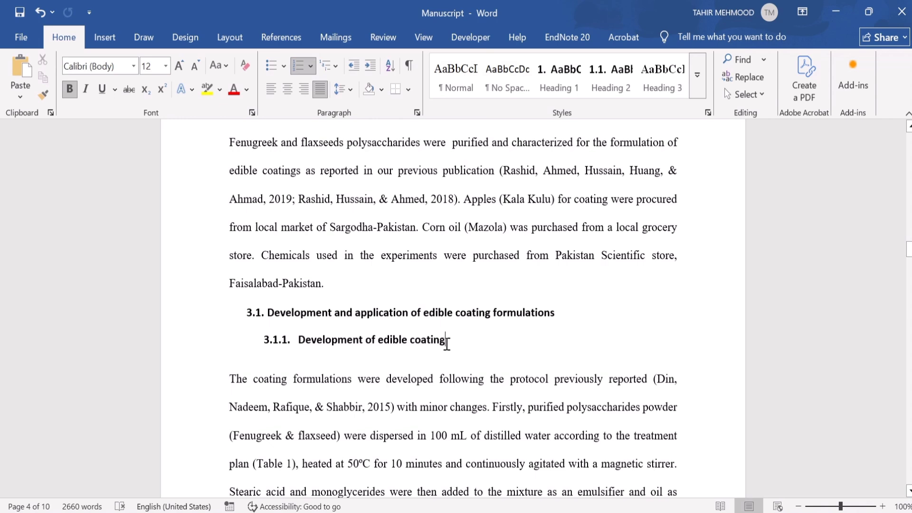
{"action": "left_click_drag", "start_coordinate": [446, 343], "coordinate": [303, 345]}
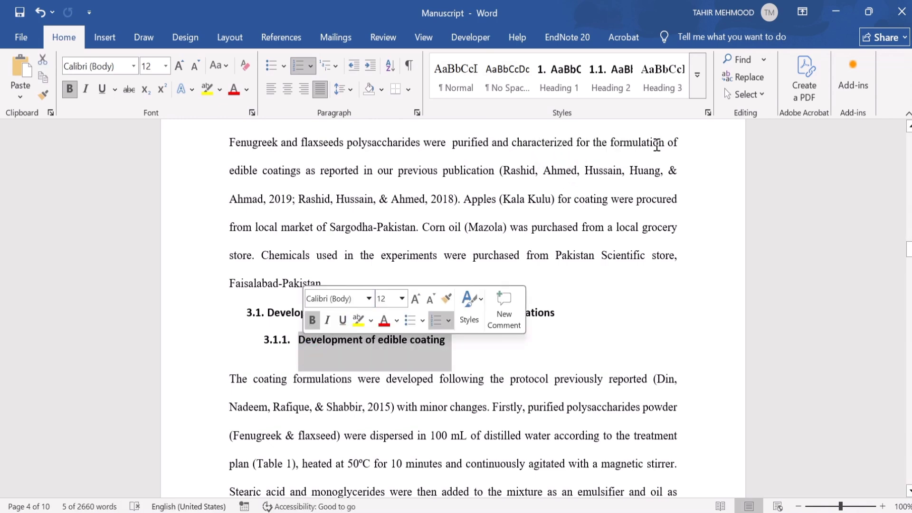
{"action": "right_click", "coordinate": [659, 82]}
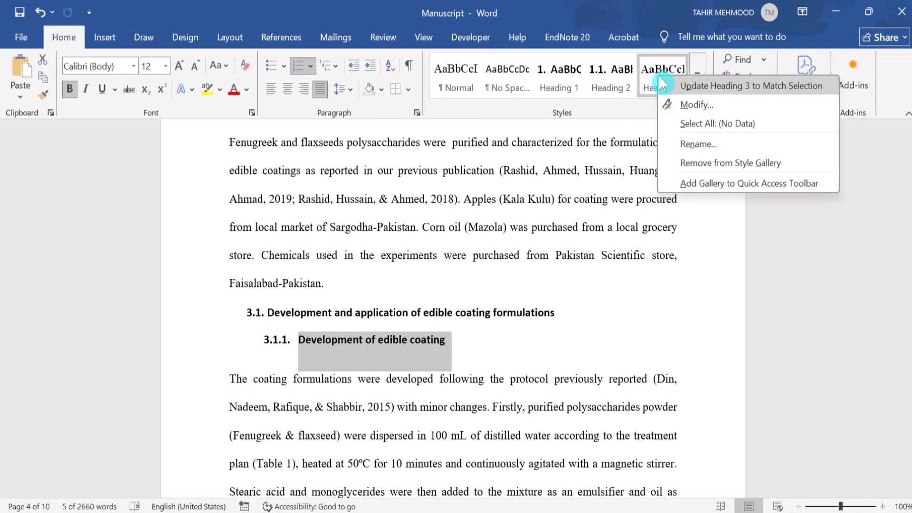
{"action": "left_click", "coordinate": [689, 87]}
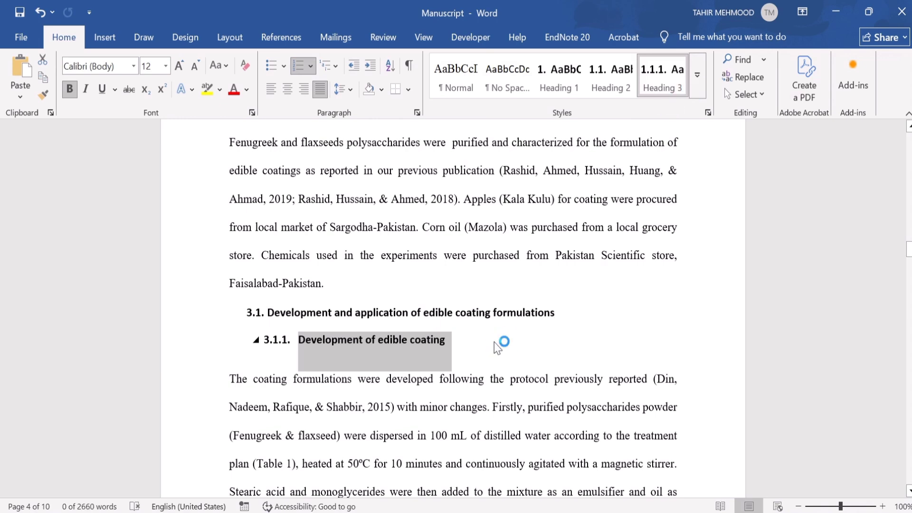
{"action": "left_click", "coordinate": [477, 342]}
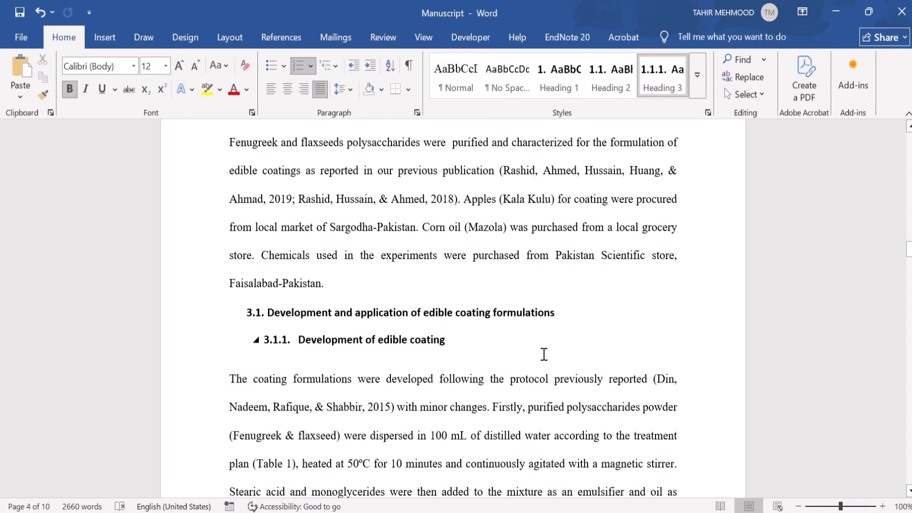
Apply the Heading 3 style to the 3.1.2 subheading "Application of edible coatings".
{"action": "left_click", "coordinate": [337, 379]}
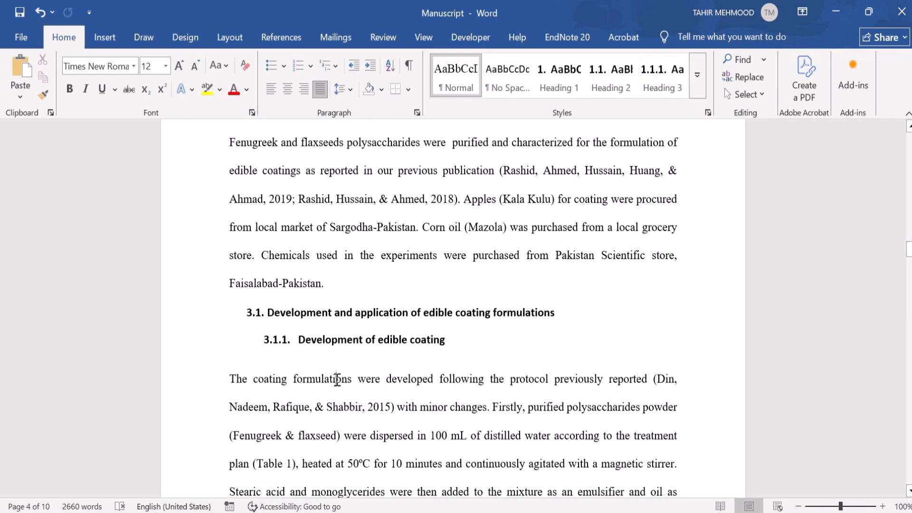
{"action": "key", "text": "Down"}
{"action": "key", "text": "Down"}
{"action": "key", "text": "Down"}
{"action": "key", "text": "Down"}
{"action": "key", "text": "Down"}
{"action": "key", "text": "Down"}
{"action": "key", "text": "Down"}
{"action": "key", "text": "Down"}
{"action": "key", "text": "Down"}
{"action": "key", "text": "Down"}
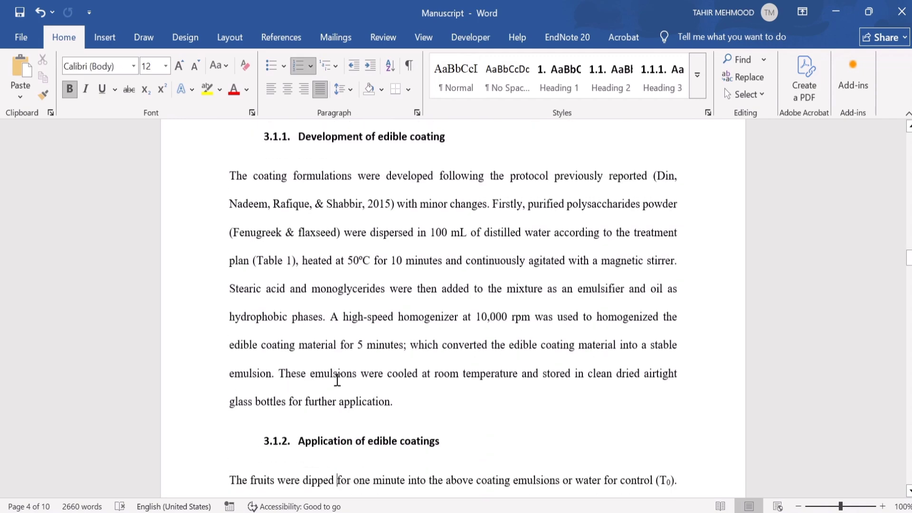
{"action": "key", "text": "Down"}
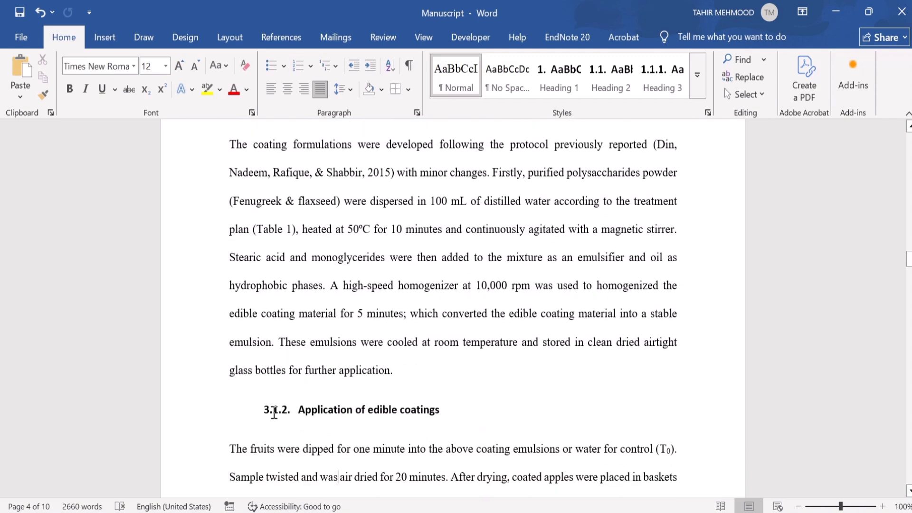
{"action": "left_click_drag", "start_coordinate": [301, 409], "coordinate": [435, 412]}
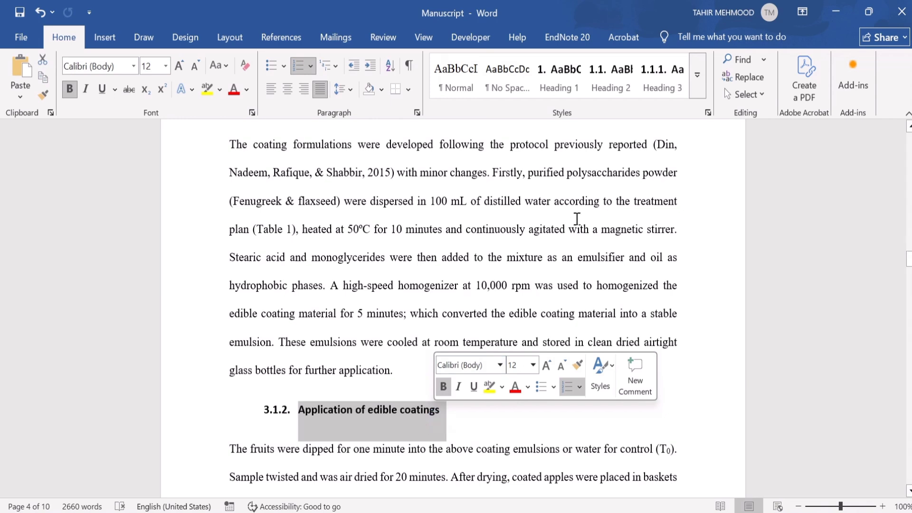
{"action": "left_click", "coordinate": [655, 86]}
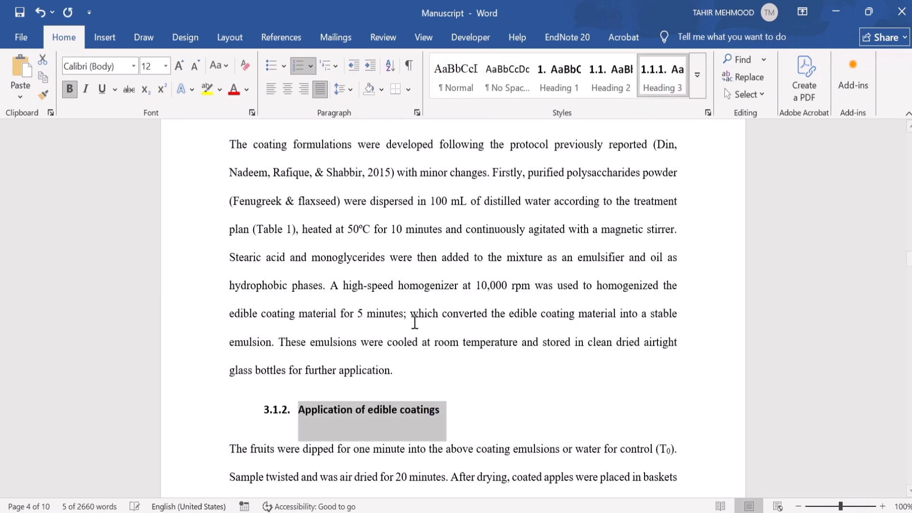
{"action": "left_click", "coordinate": [300, 449]}
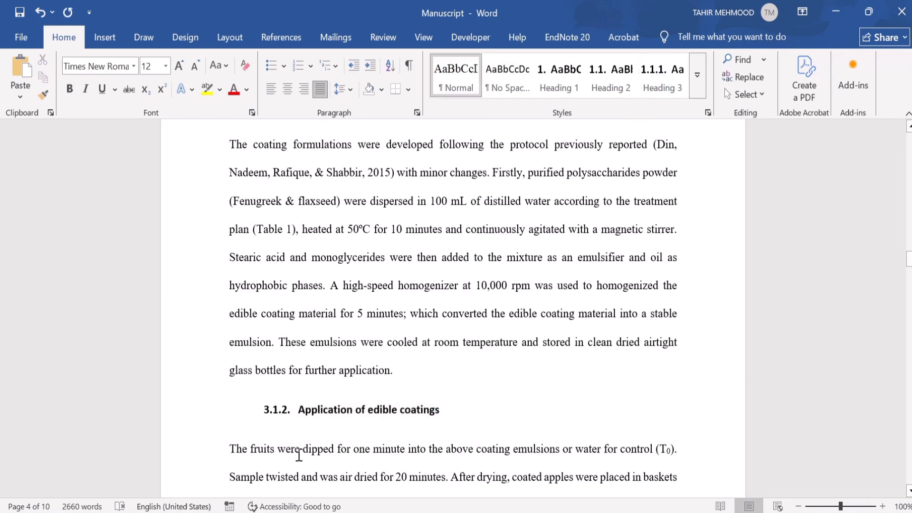
Apply the Heading 2 style to the 3.2 subheading "Physiochemical Analyses".
{"action": "scroll", "coordinate": [299, 455], "scroll_direction": "down", "scroll_amount": 10}
{"action": "left_click", "coordinate": [298, 455]}
{"action": "key", "text": "Down"}
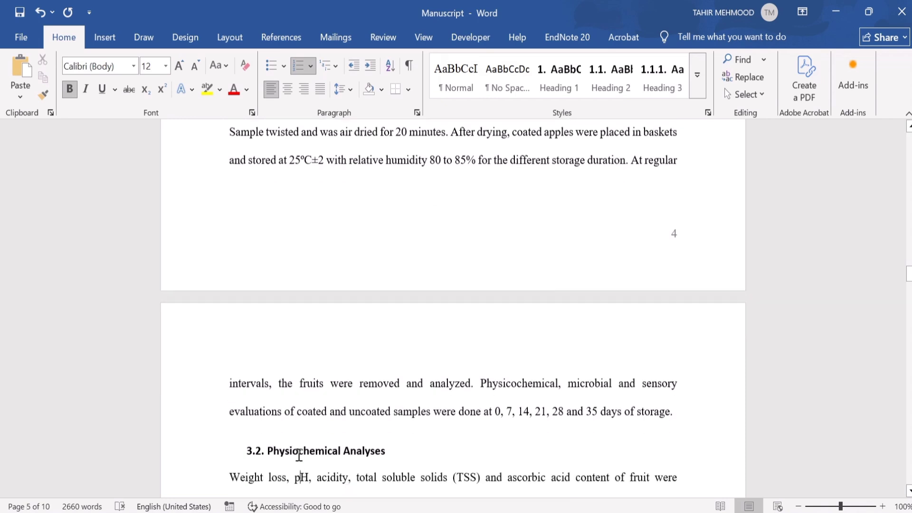
{"action": "left_click_drag", "start_coordinate": [268, 446], "coordinate": [387, 448]}
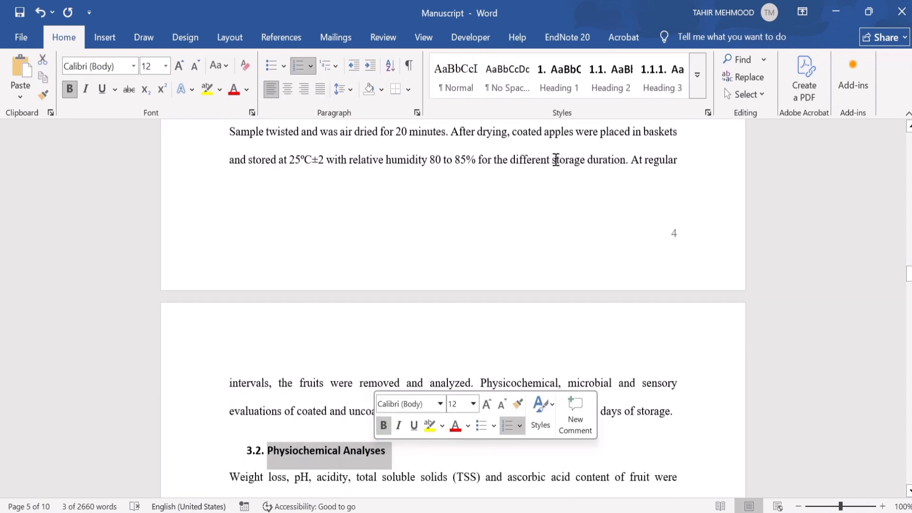
{"action": "left_click", "coordinate": [612, 76]}
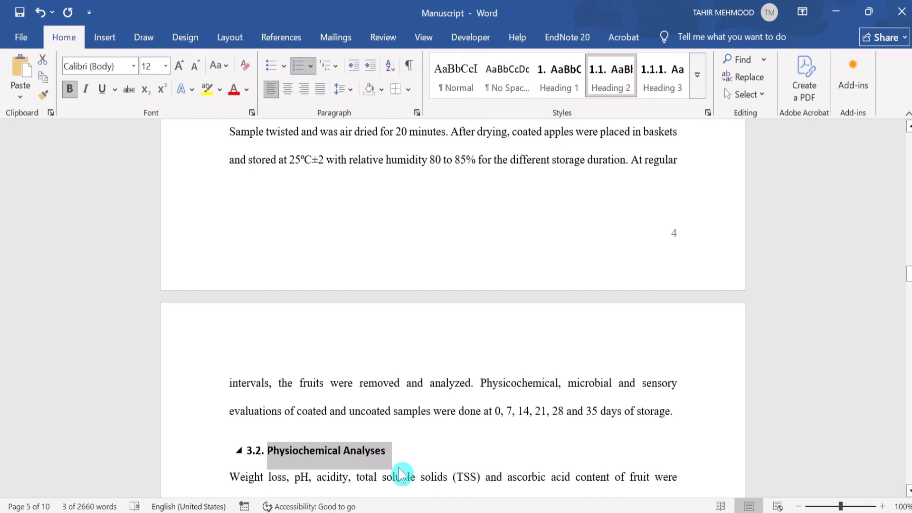
Apply the Heading 1 style to the section 4 heading "Results and discussion".
{"action": "scroll", "coordinate": [409, 449], "scroll_direction": "down", "scroll_amount": 5}
{"action": "left_click", "coordinate": [411, 477]}
{"action": "scroll", "coordinate": [409, 449], "scroll_direction": "down", "scroll_amount": 4}
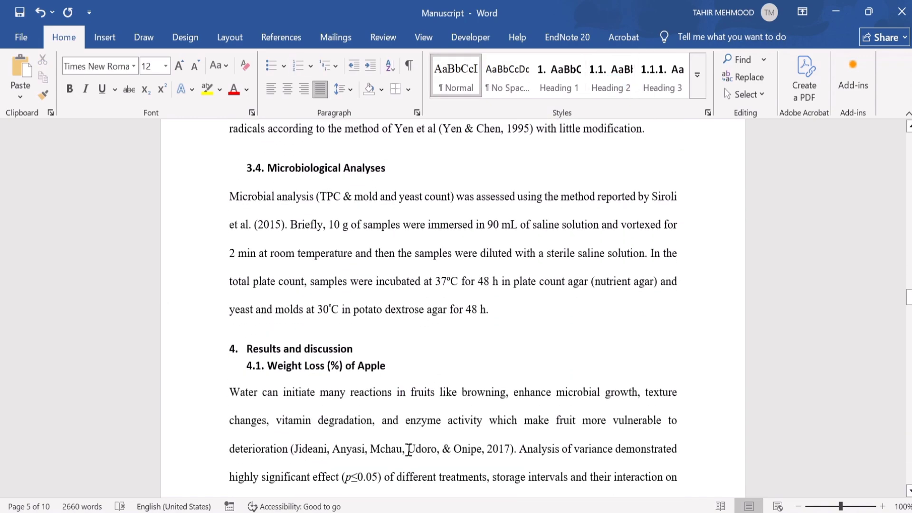
{"action": "left_click", "coordinate": [247, 348]}
{"action": "left_click_drag", "start_coordinate": [248, 348], "coordinate": [357, 349]}
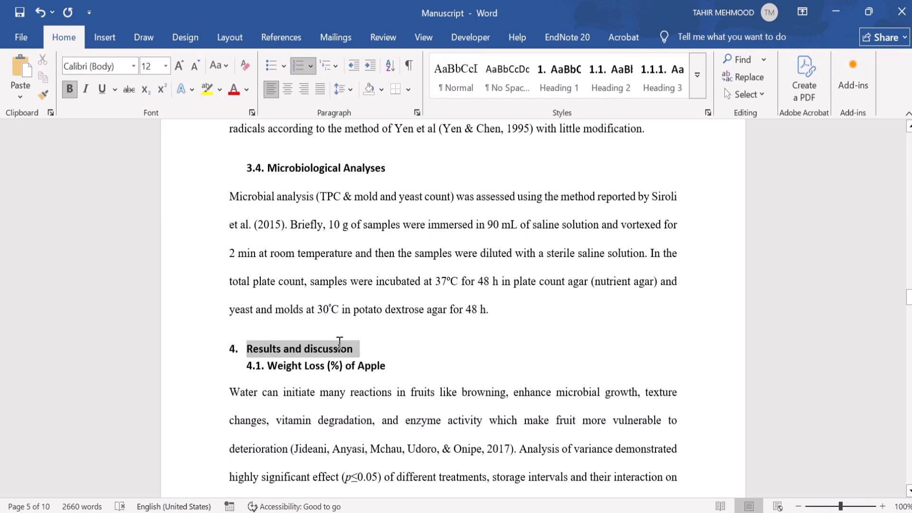
{"action": "left_click", "coordinate": [554, 75]}
Apply the Heading 2 style to the 4.1 subheading "Weight Loss (%) of Apple".
{"action": "left_click", "coordinate": [393, 375]}
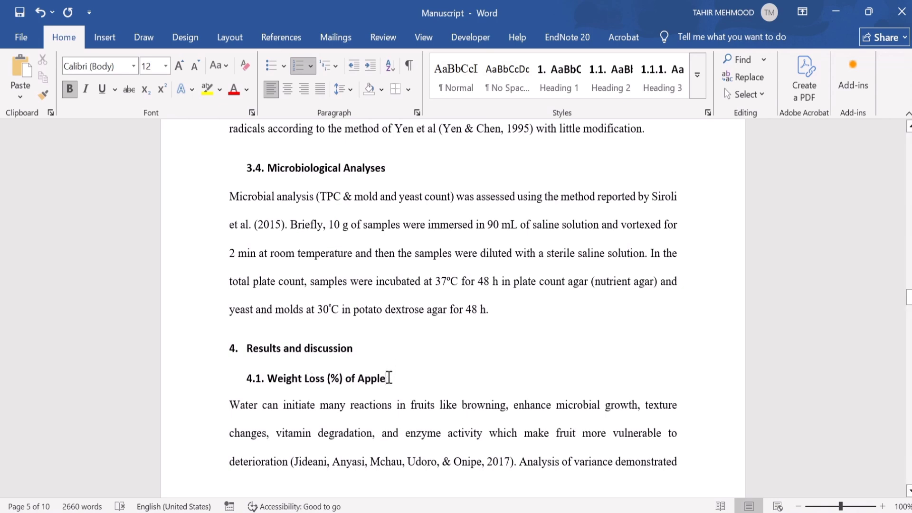
{"action": "left_click_drag", "start_coordinate": [388, 377], "coordinate": [268, 378]}
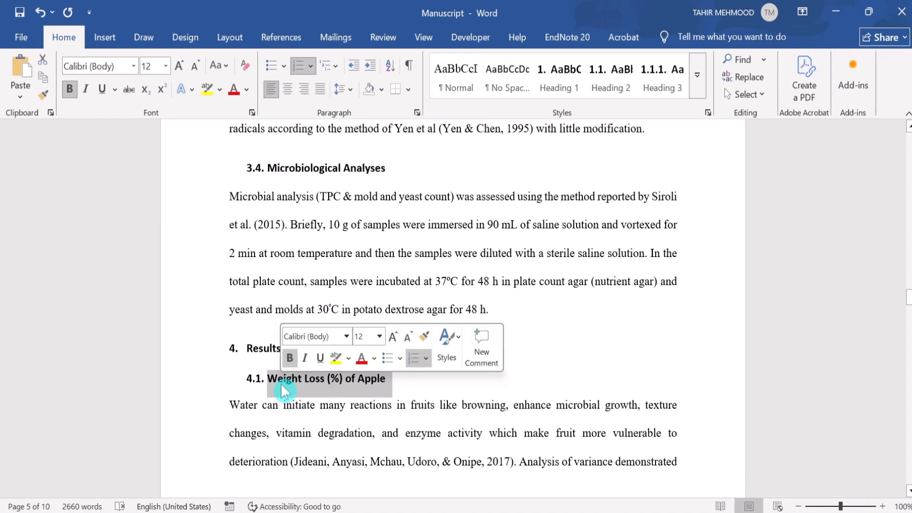
{"action": "left_click", "coordinate": [606, 80]}
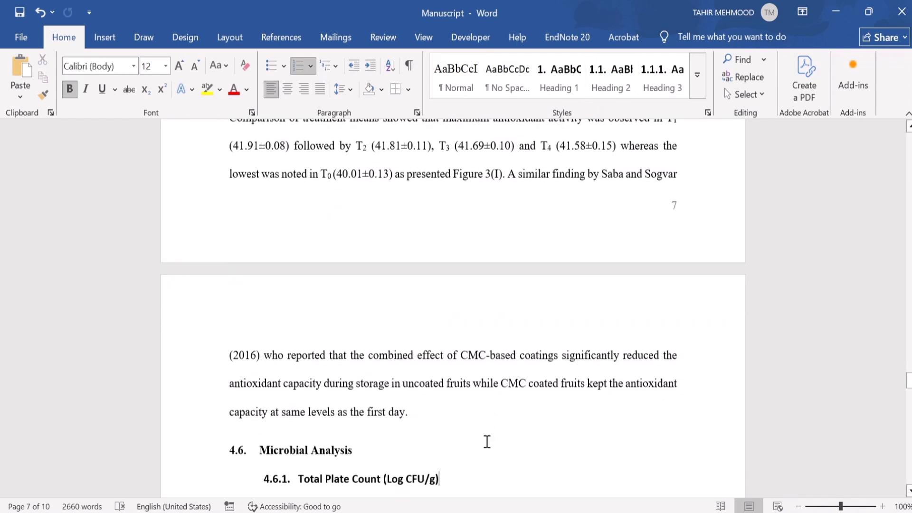
Apply the Heading 2 style to the 4.6 subheading "Microbial Analysis" on page 8.
{"action": "key", "text": "Down"}
{"action": "key", "text": "Down"}
{"action": "key", "text": "Down"}
{"action": "key", "text": "Down"}
{"action": "key", "text": "Down"}
{"action": "key", "text": "Down"}
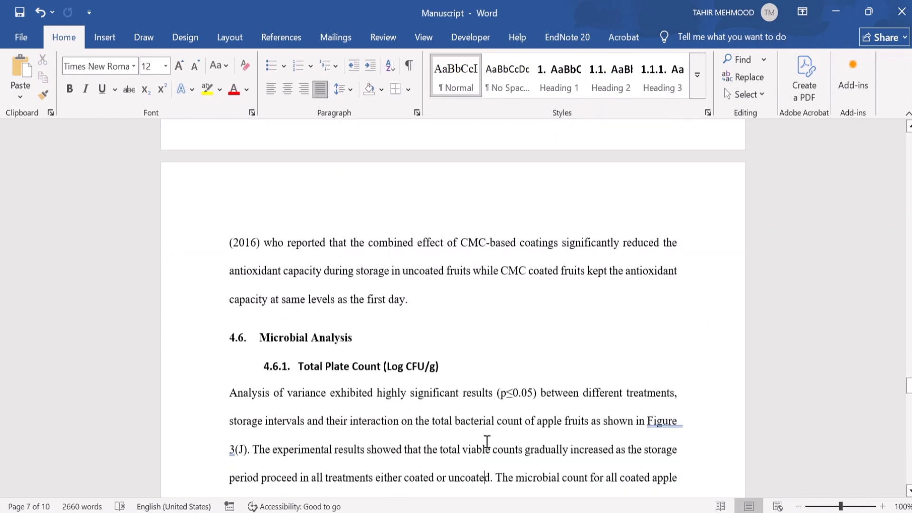
{"action": "key", "text": "Down"}
{"action": "key", "text": "Down"}
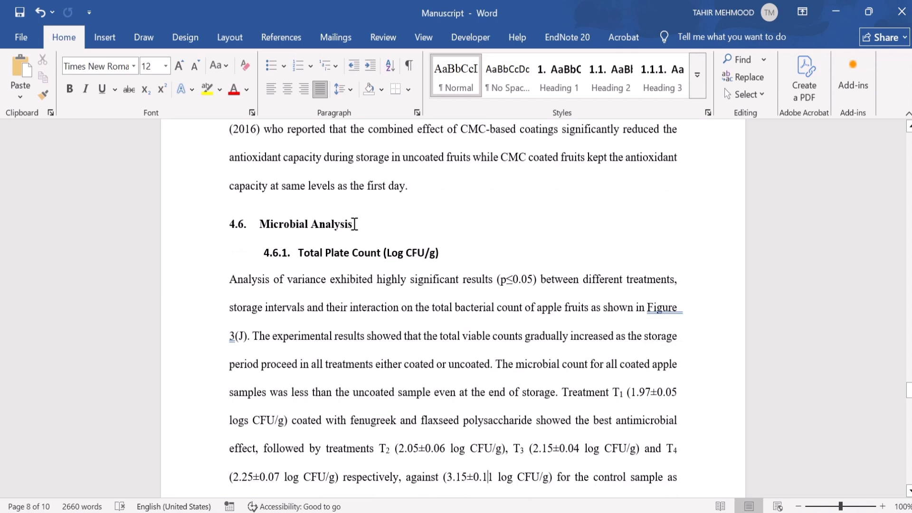
{"action": "left_click_drag", "start_coordinate": [354, 223], "coordinate": [261, 225]}
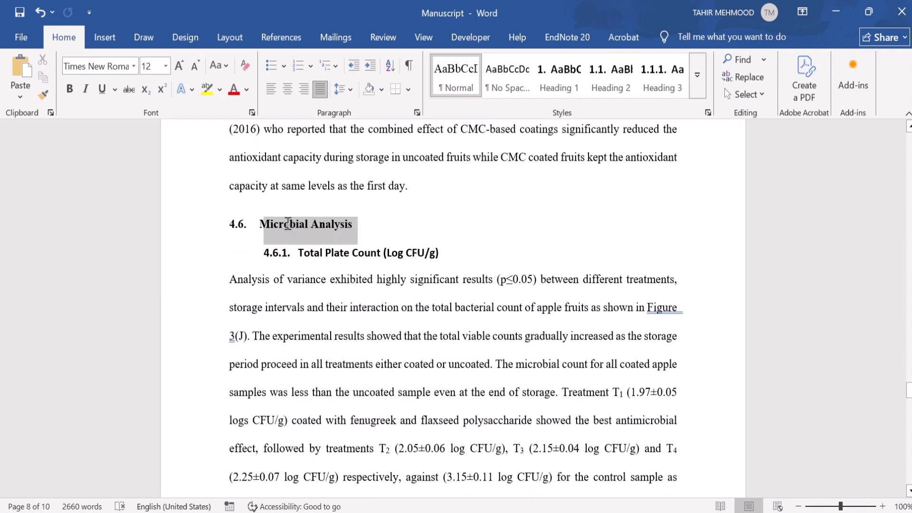
{"action": "left_click", "coordinate": [616, 90]}
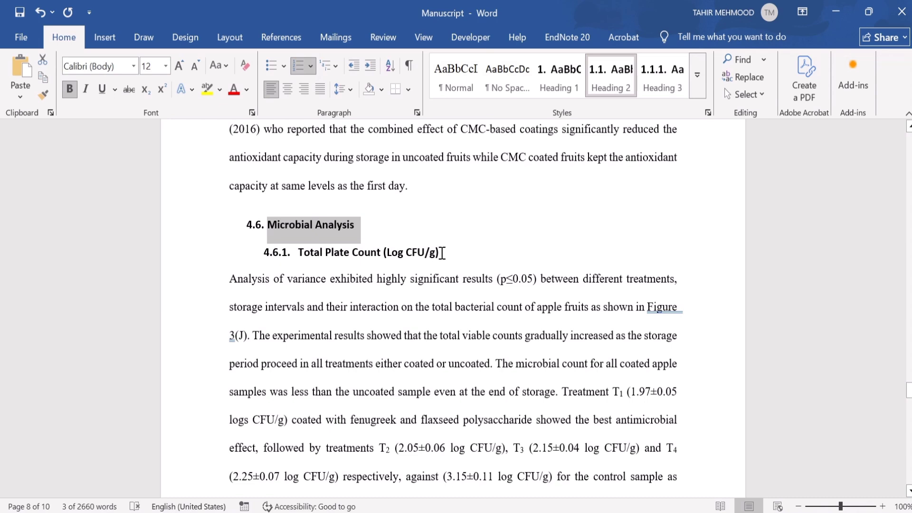
Apply the Heading 3 style to the 4.6.1 subheading "Total Plate Count (Log CFU/g)".
{"action": "left_click_drag", "start_coordinate": [442, 253], "coordinate": [301, 255]}
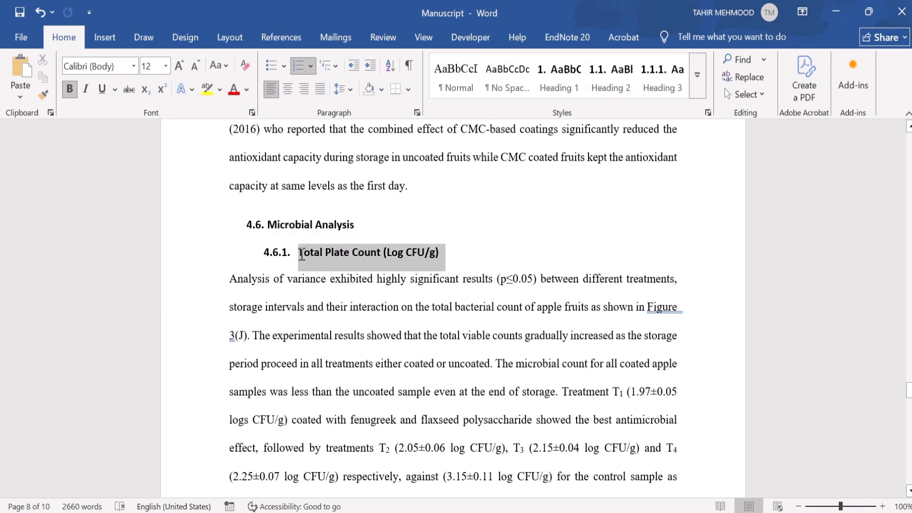
{"action": "left_click", "coordinate": [660, 85]}
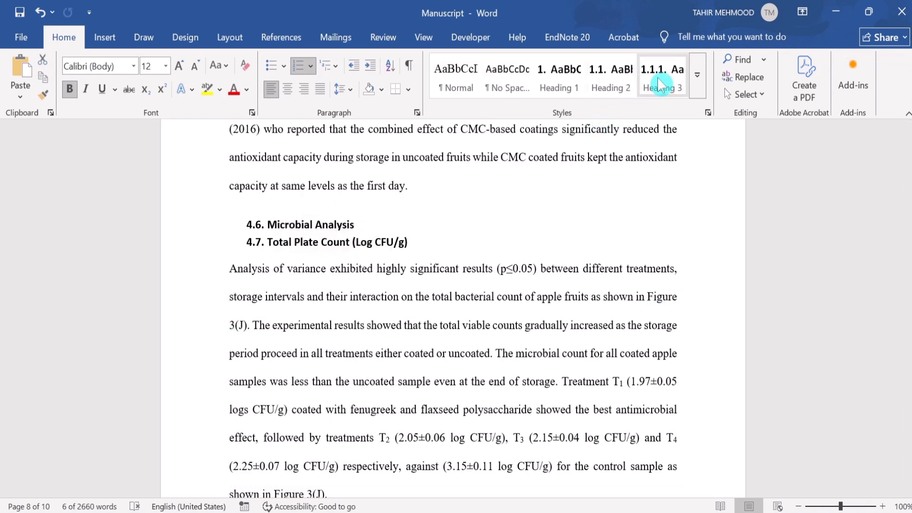
{"action": "left_click", "coordinate": [660, 85]}
{"action": "left_click", "coordinate": [348, 376]}
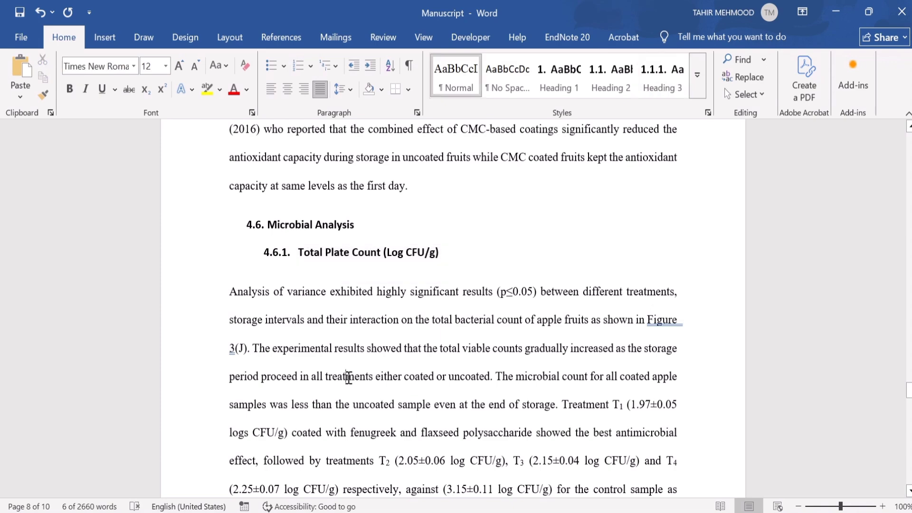
Apply the Heading 3 style to the 4.6.2 subheading "Mold and Yeast Counts".
{"action": "scroll", "coordinate": [349, 377], "scroll_direction": "down", "scroll_amount": 5}
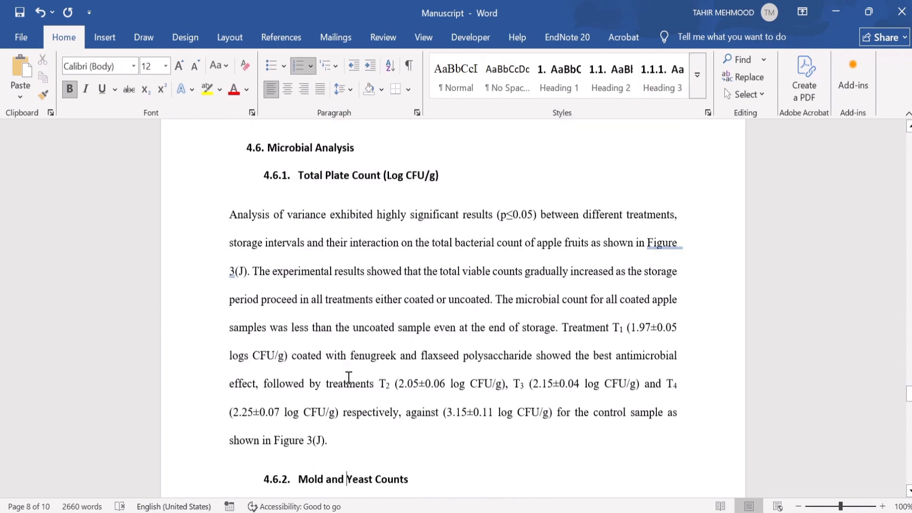
{"action": "scroll", "coordinate": [349, 377], "scroll_direction": "down", "scroll_amount": 1}
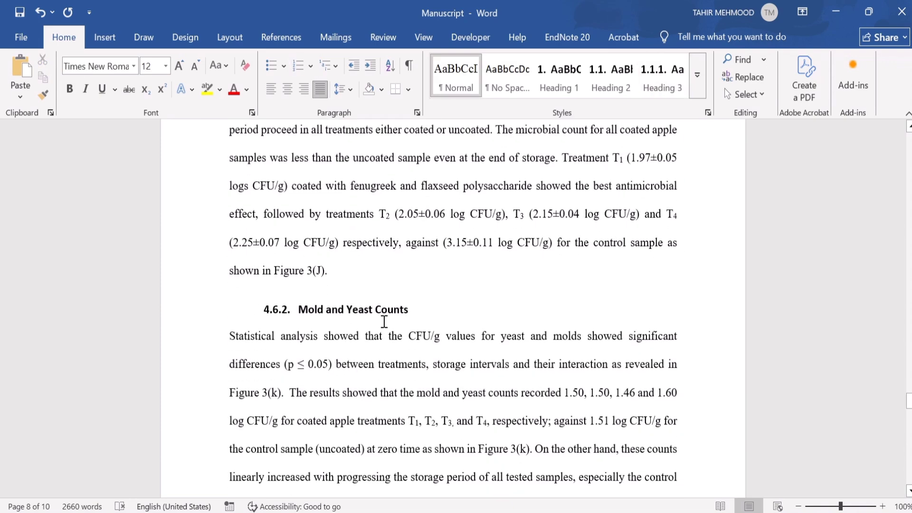
{"action": "left_click_drag", "start_coordinate": [412, 309], "coordinate": [317, 308]}
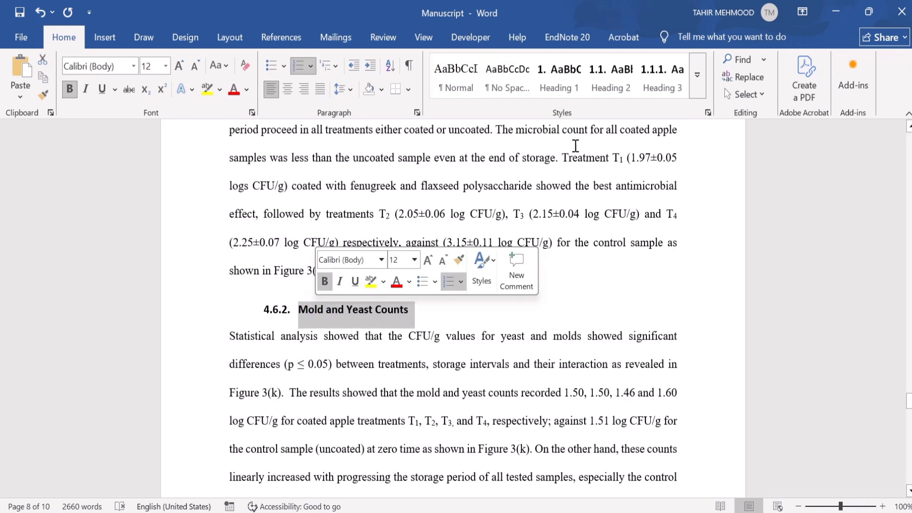
{"action": "left_click", "coordinate": [654, 87]}
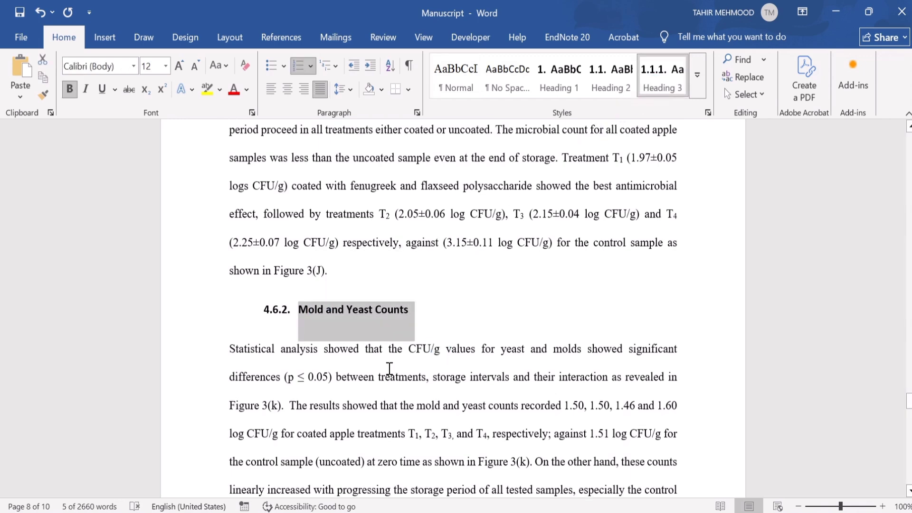
Apply the Heading 1 style to the section 5 heading "Conclusion".
{"action": "left_click", "coordinate": [388, 369]}
{"action": "scroll", "coordinate": [389, 369], "scroll_direction": "down", "scroll_amount": 10}
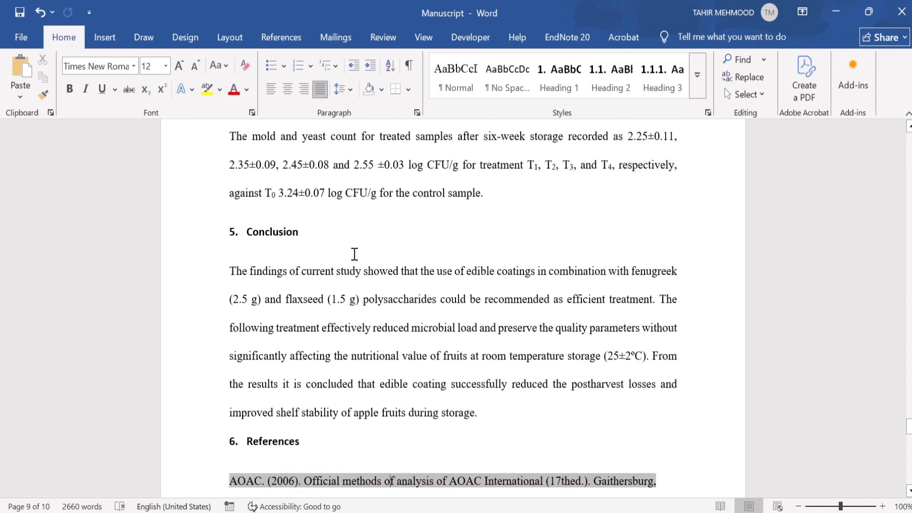
{"action": "left_click", "coordinate": [307, 232]}
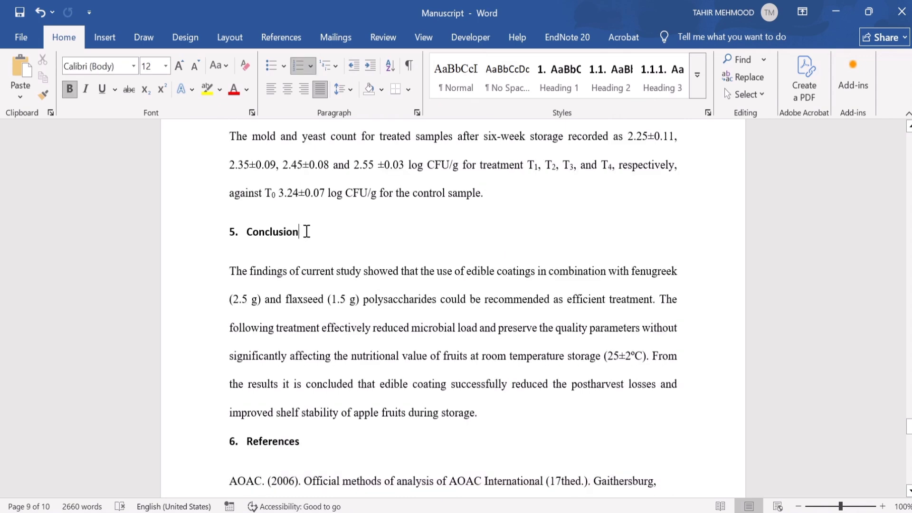
{"action": "left_click_drag", "start_coordinate": [307, 231], "coordinate": [244, 235]}
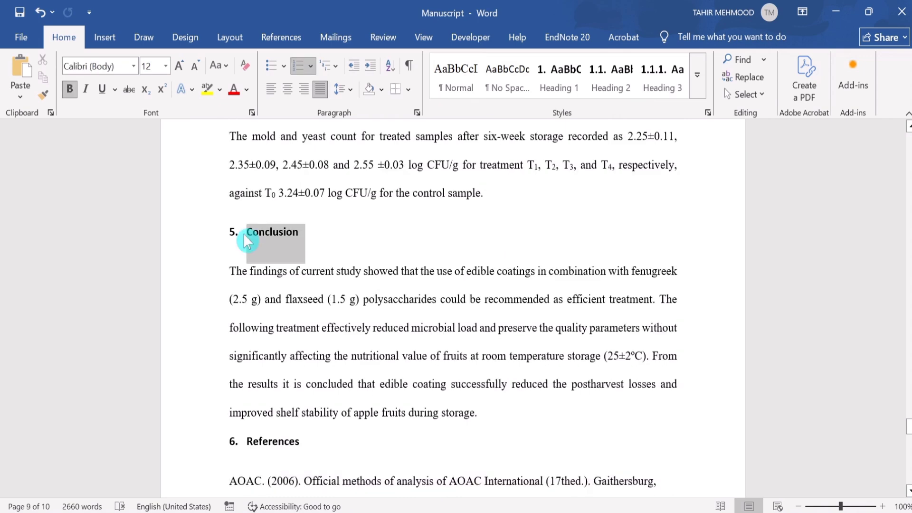
{"action": "left_click", "coordinate": [562, 72]}
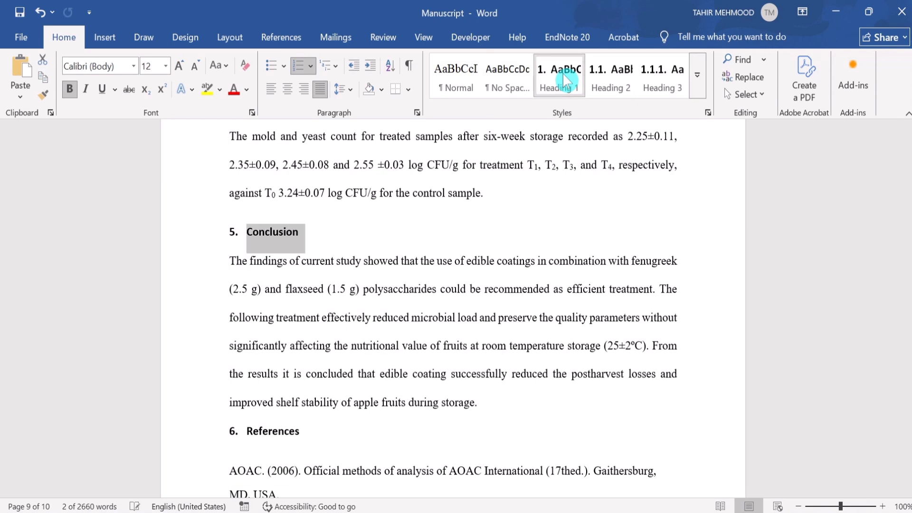
Apply the Heading 1 style to the section 6 heading "References".
{"action": "left_click", "coordinate": [309, 433]}
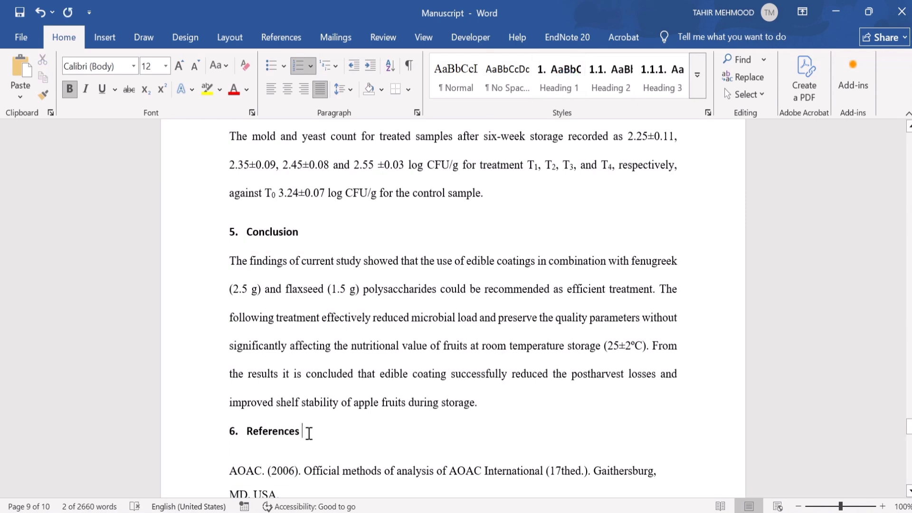
{"action": "left_click_drag", "start_coordinate": [308, 433], "coordinate": [242, 433]}
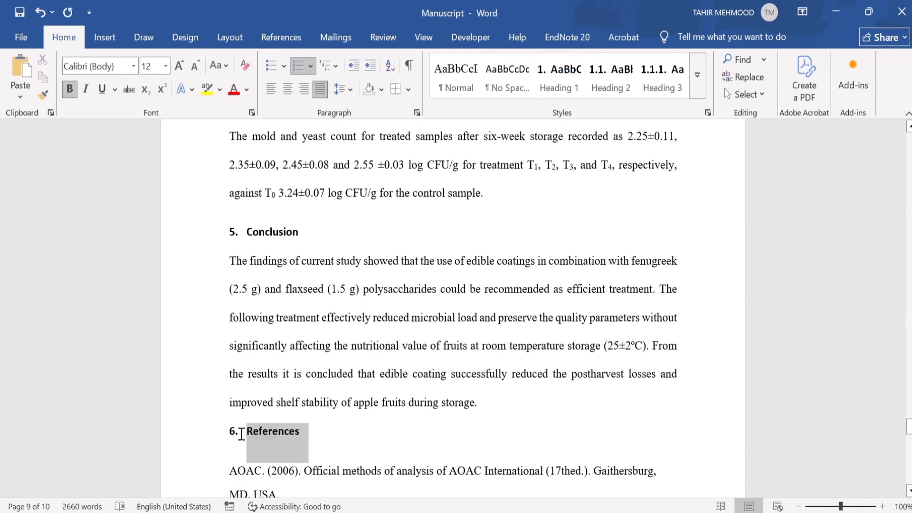
{"action": "left_click", "coordinate": [560, 81]}
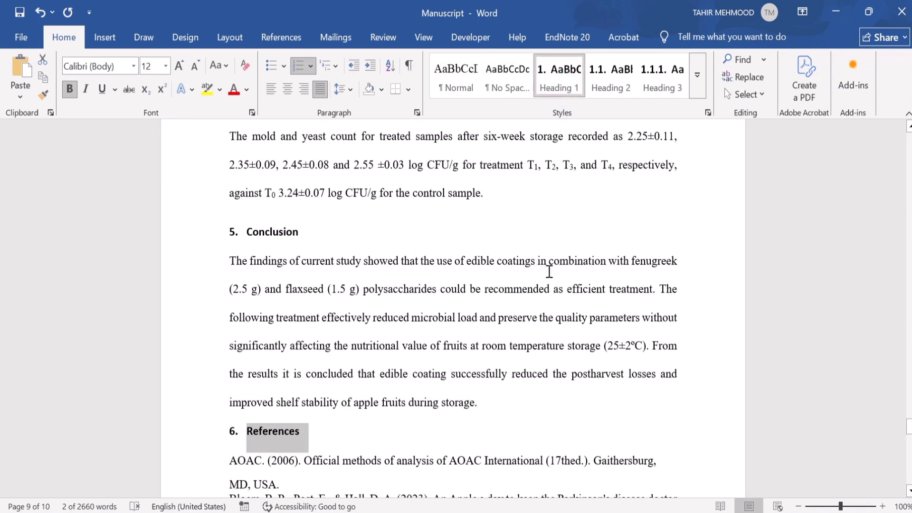
Collapse the text under the Abstract and Introduction headings, and expand both sections again.
{"action": "scroll", "coordinate": [472, 204], "scroll_direction": "up", "scroll_amount": 20}
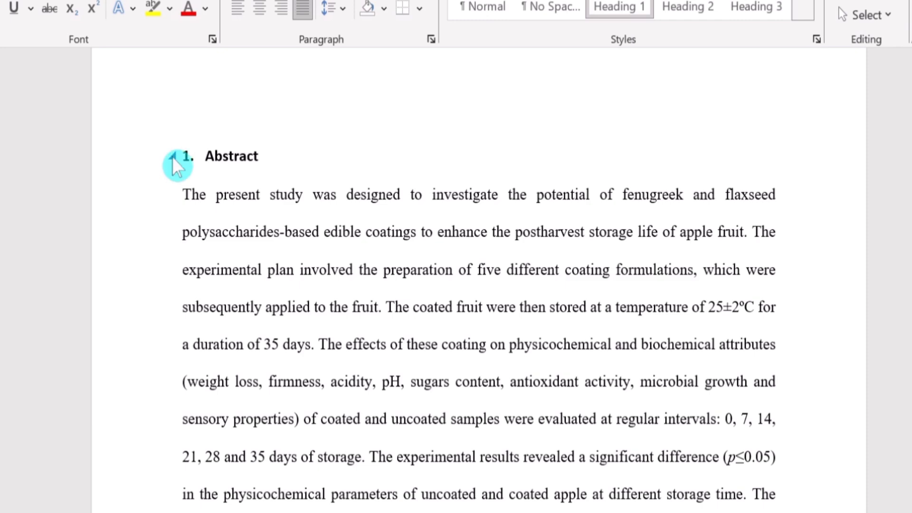
{"action": "left_click", "coordinate": [172, 156]}
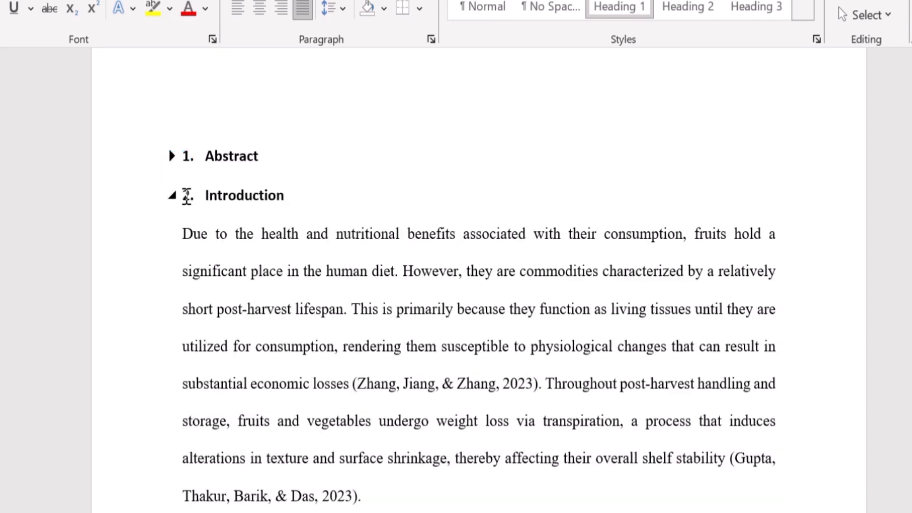
{"action": "left_click", "coordinate": [172, 195]}
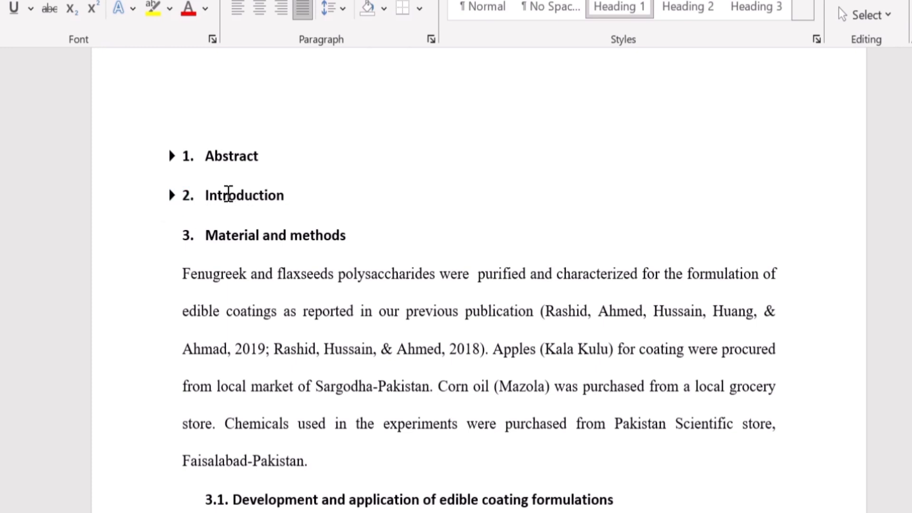
{"action": "left_click", "coordinate": [169, 195]}
{"action": "left_click", "coordinate": [172, 195]}
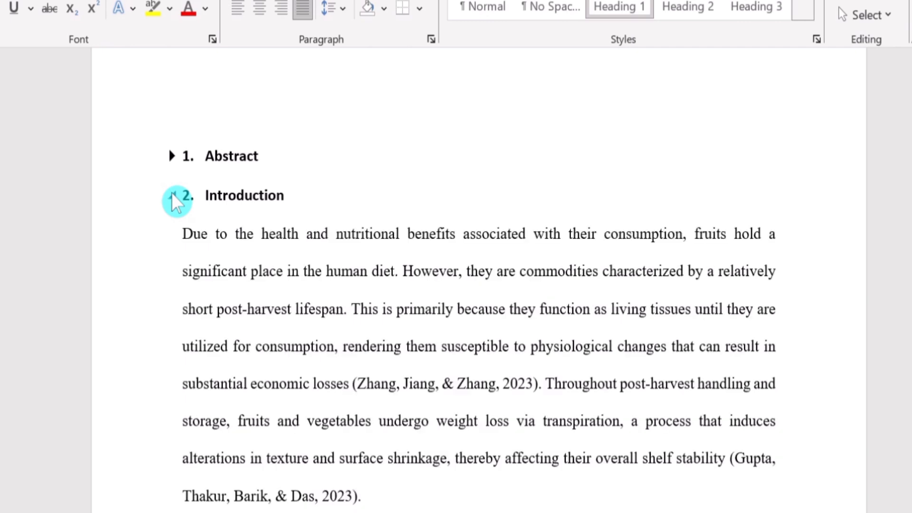
{"action": "left_click", "coordinate": [172, 156]}
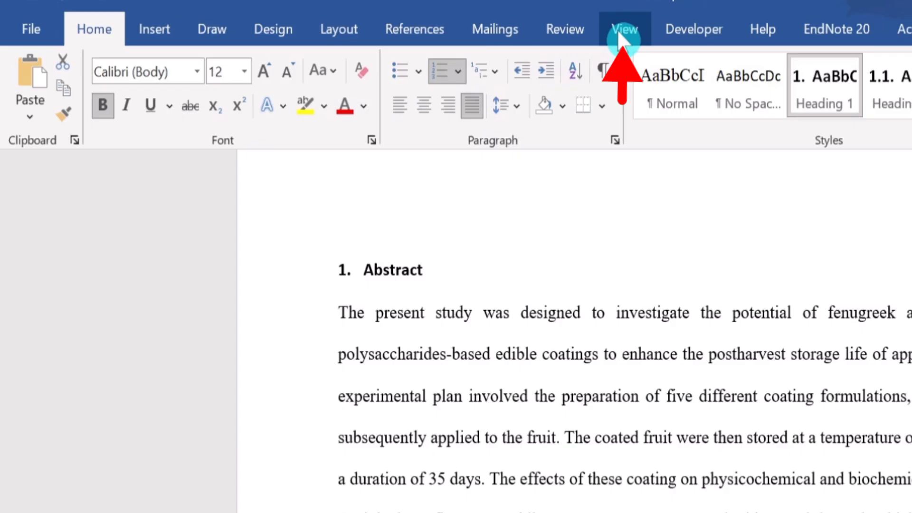
Show the Navigation Pane and use it to jump to the headings "Material and methods" and "Physiochemical Analyses".
{"action": "left_click", "coordinate": [421, 38]}
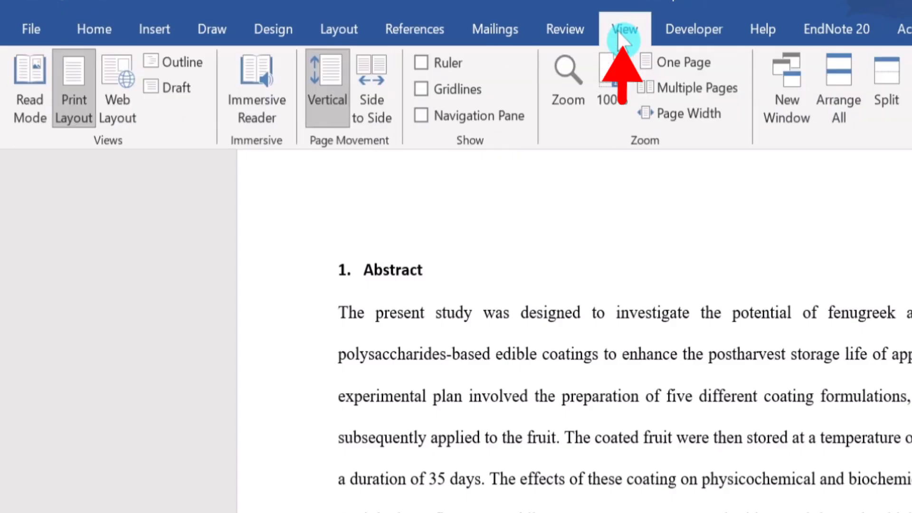
{"action": "left_click", "coordinate": [421, 116]}
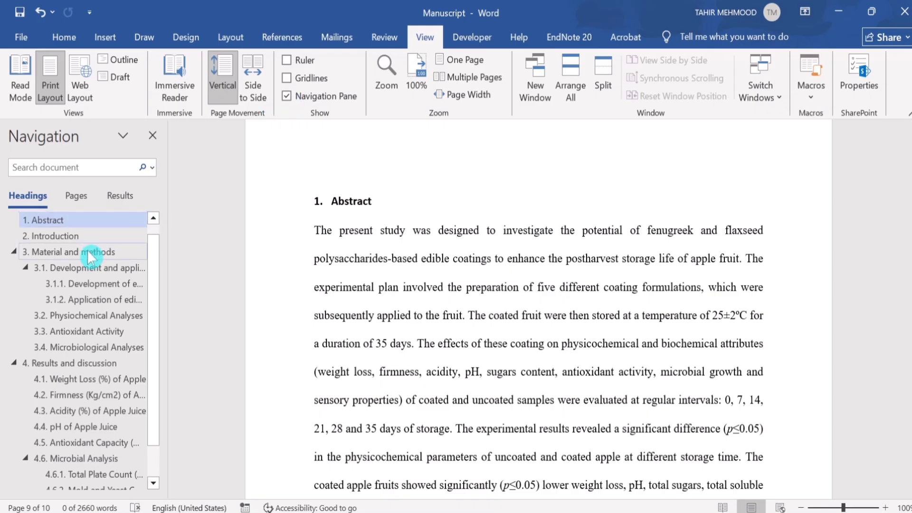
{"action": "left_click", "coordinate": [89, 254]}
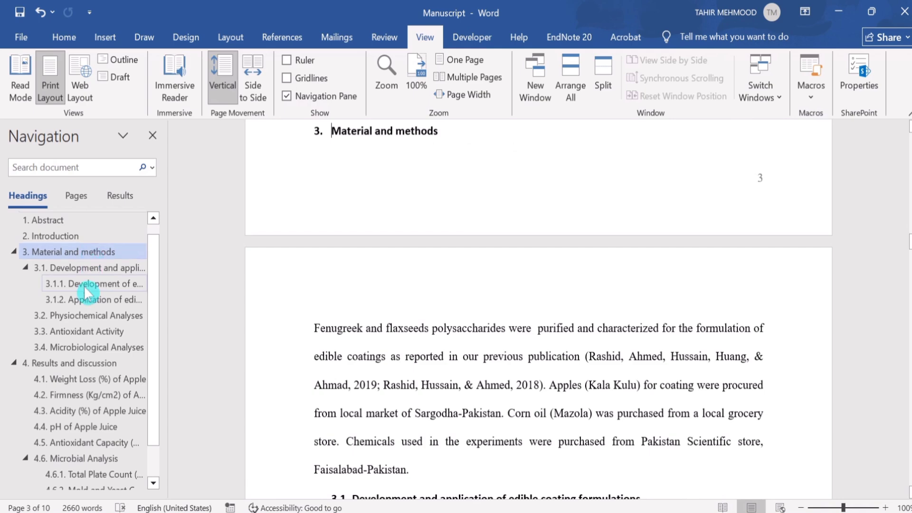
{"action": "left_click", "coordinate": [81, 315]}
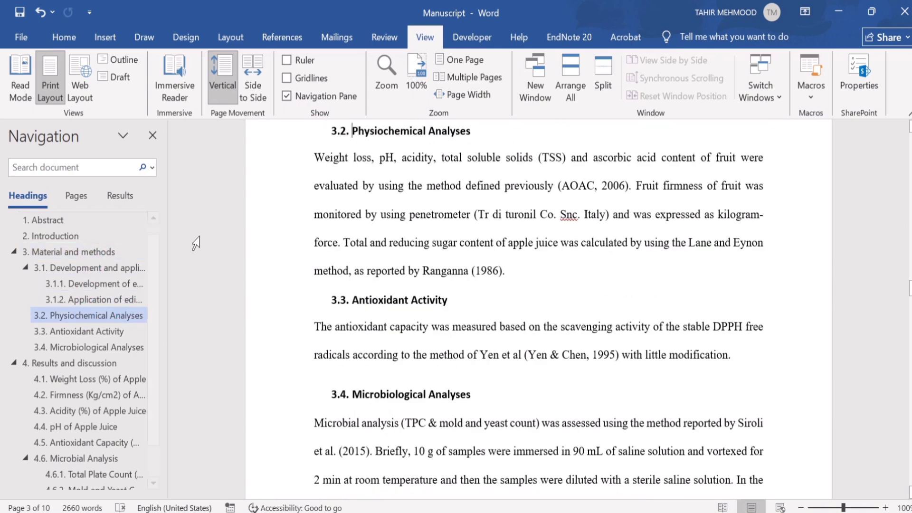
Close the Navigation Pane and return to the manuscript's first page.
{"action": "left_click", "coordinate": [152, 136]}
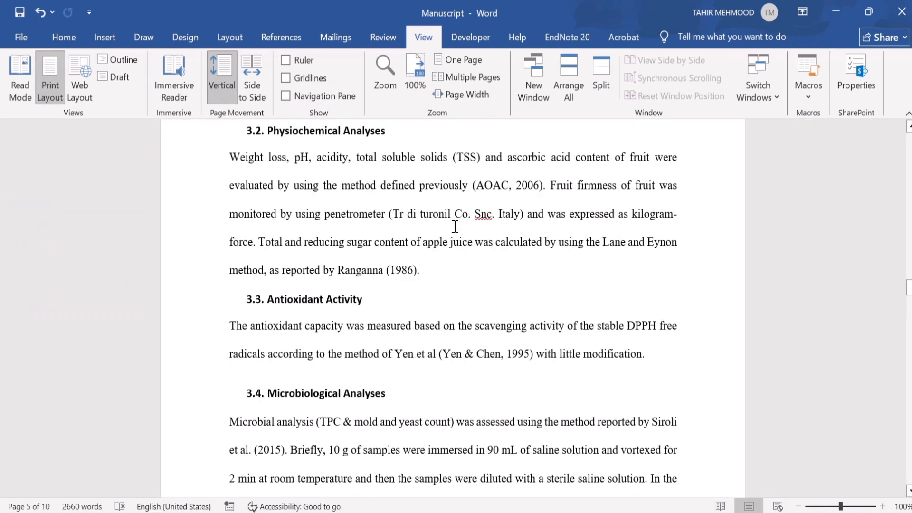
{"action": "left_click", "coordinate": [908, 292]}
{"action": "left_click_drag", "start_coordinate": [908, 292], "coordinate": [898, 133]}
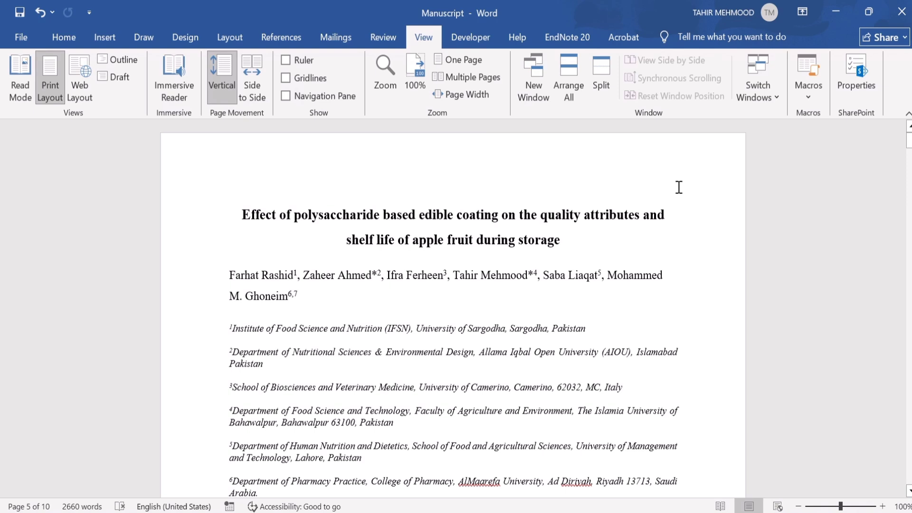
Add an empty line above the manuscript title and insert a blank page before the title.
{"action": "left_click", "coordinate": [241, 215]}
{"action": "key", "text": "Return"}
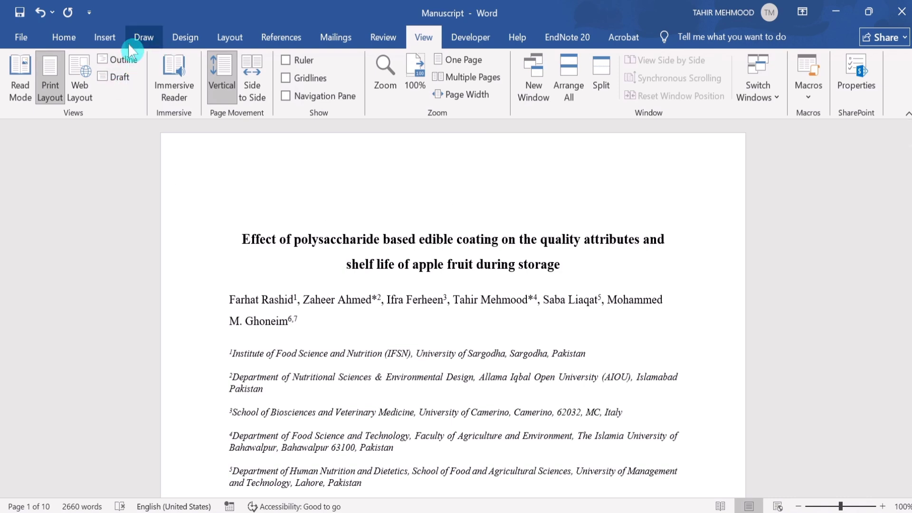
{"action": "left_click", "coordinate": [114, 40]}
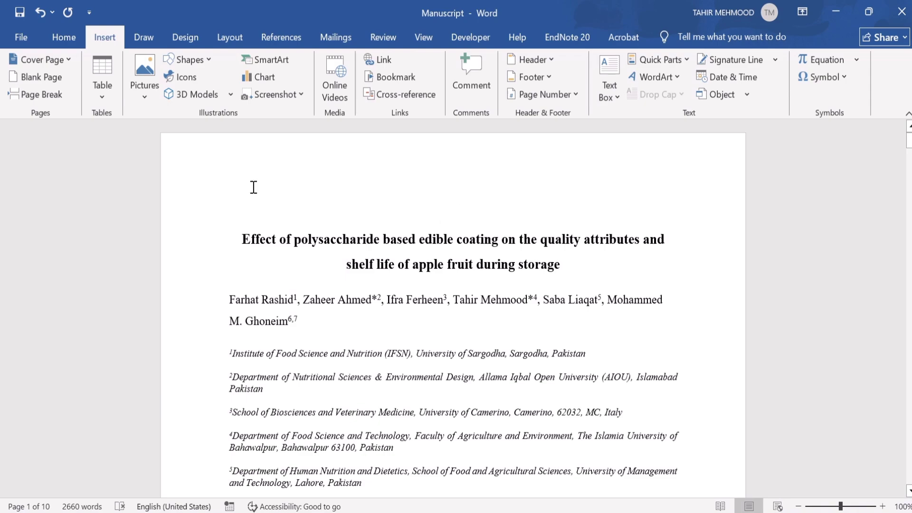
{"action": "left_click", "coordinate": [44, 78]}
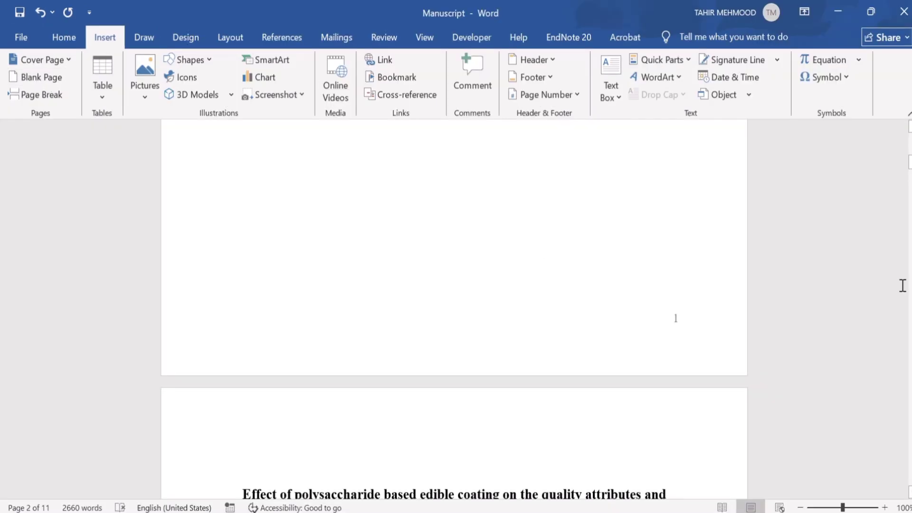
{"action": "left_click", "coordinate": [909, 494]}
{"action": "left_click", "coordinate": [754, 340]}
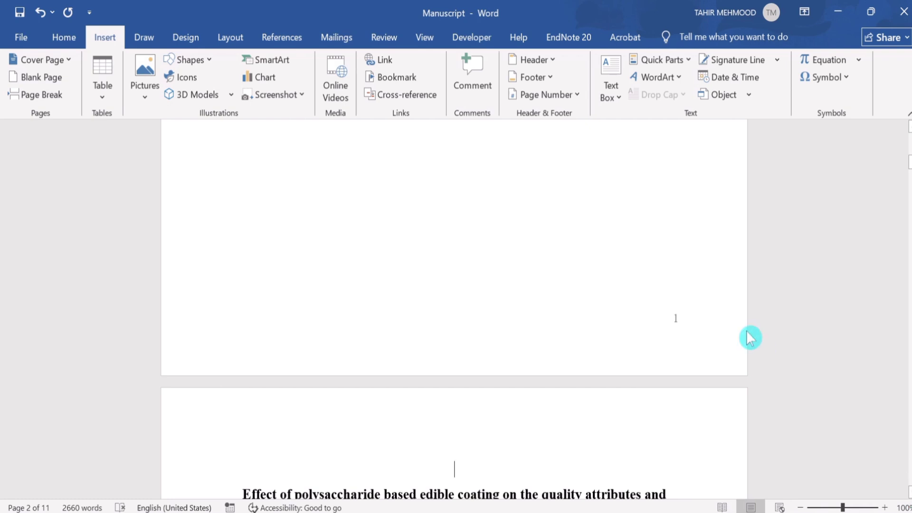
Insert centred page numbers at the bottom of the pages with the Plain Number 2 layout, and leave the footer.
{"action": "left_click", "coordinate": [650, 298]}
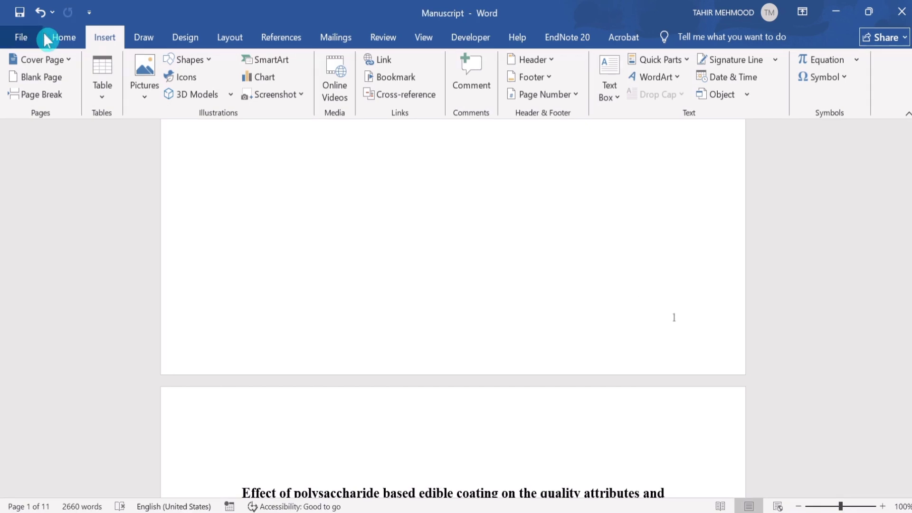
{"action": "left_click", "coordinate": [62, 37]}
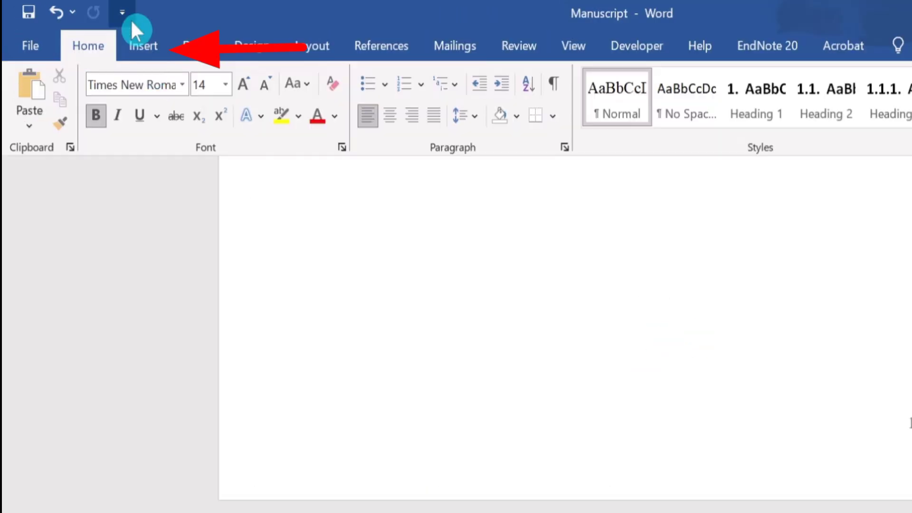
{"action": "left_click", "coordinate": [146, 43]}
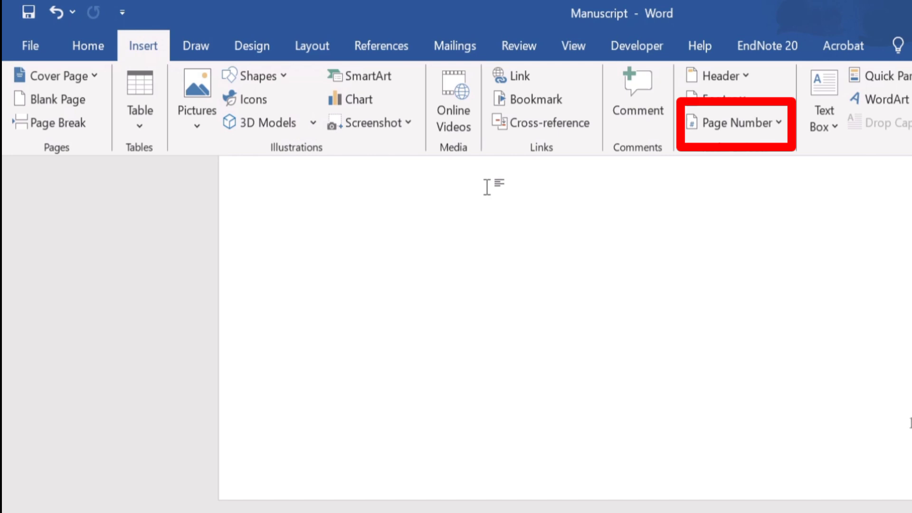
{"action": "left_click", "coordinate": [779, 123]}
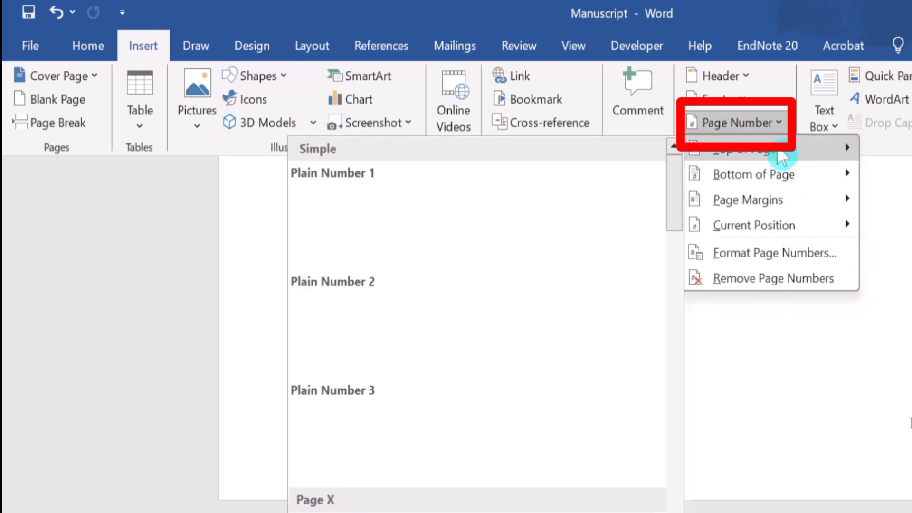
{"action": "mouse_move", "coordinate": [808, 172]}
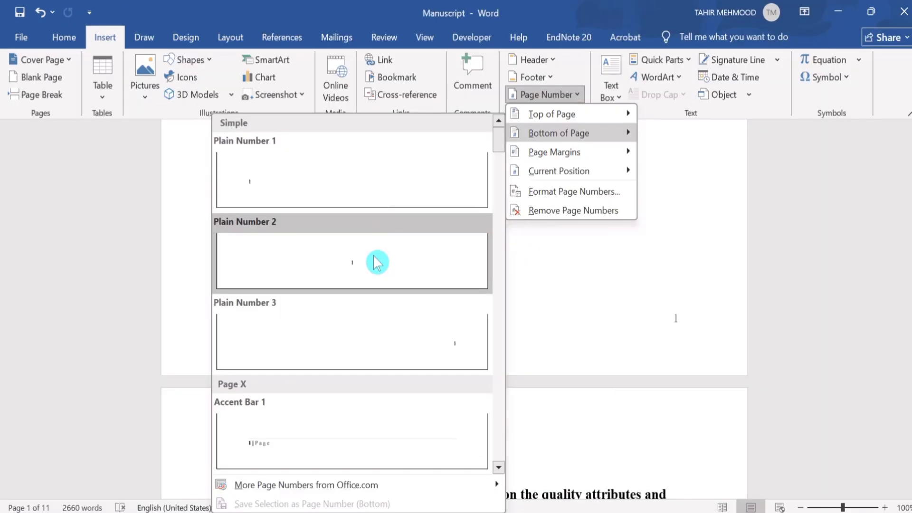
{"action": "left_click", "coordinate": [507, 335]}
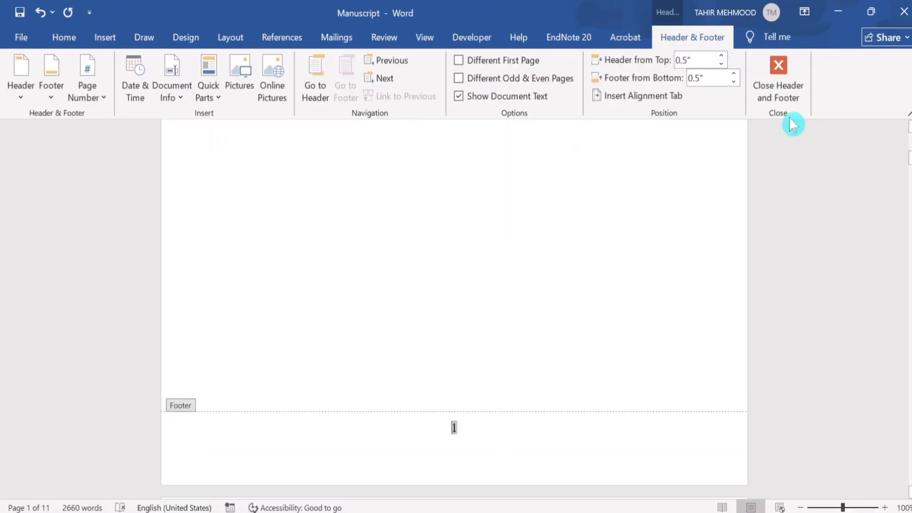
{"action": "left_click", "coordinate": [779, 63]}
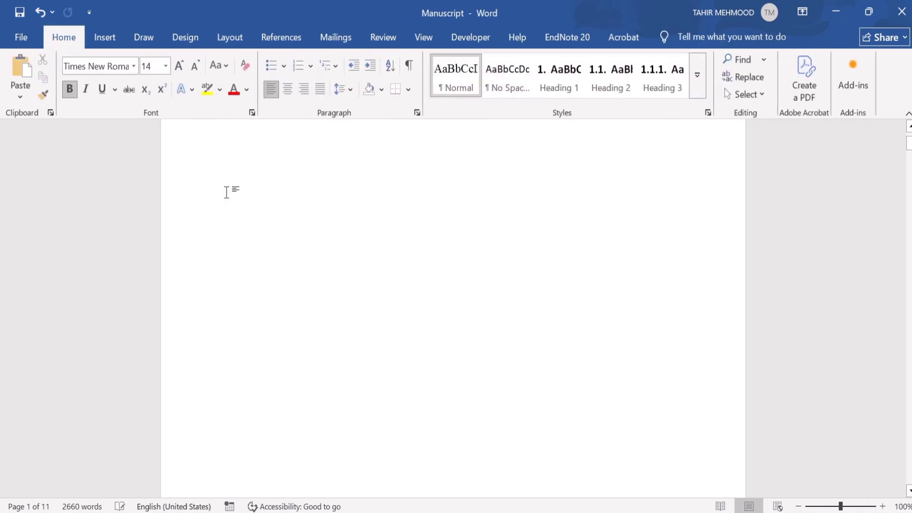
Insert a built-in table of contents with the title "Table of Contents" before the manuscript title.
{"action": "left_click", "coordinate": [908, 146]}
{"action": "left_click_drag", "start_coordinate": [908, 146], "coordinate": [908, 138]}
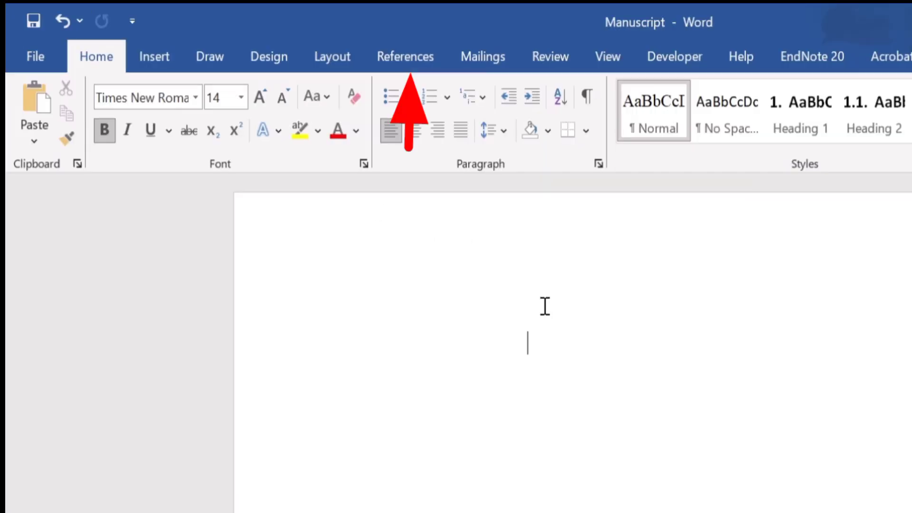
{"action": "left_click", "coordinate": [410, 56]}
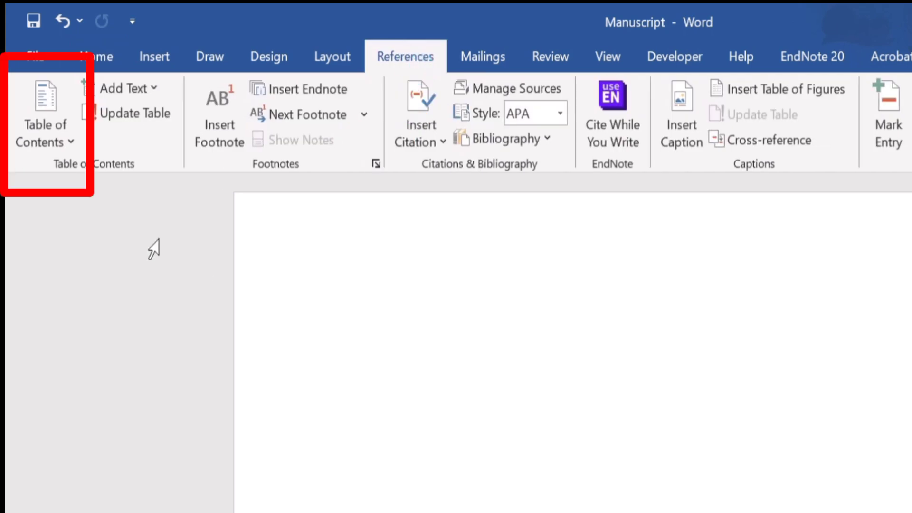
{"action": "left_click", "coordinate": [69, 142]}
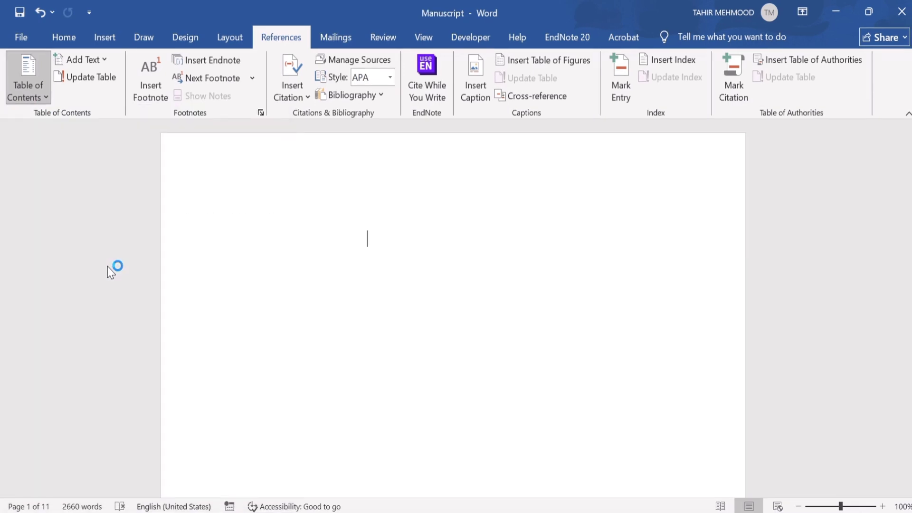
{"action": "left_click", "coordinate": [907, 191]}
{"action": "left_click_drag", "start_coordinate": [908, 191], "coordinate": [907, 169]}
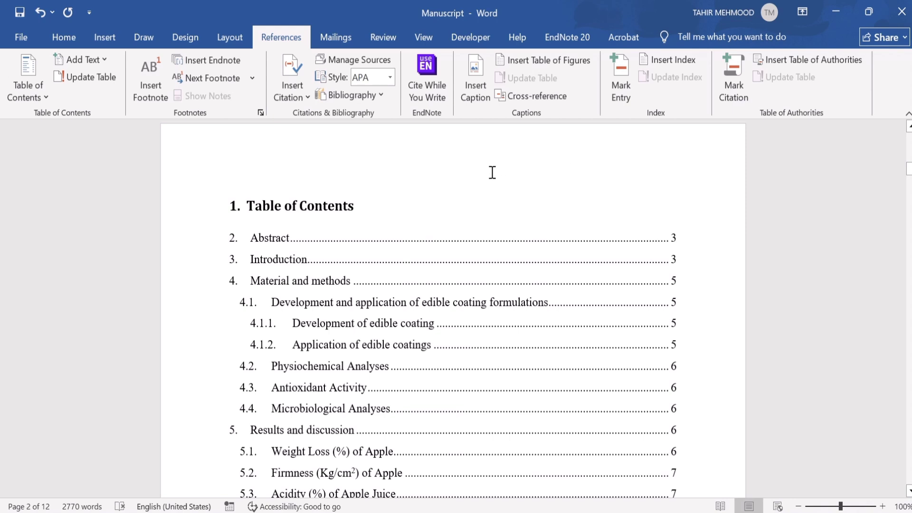
Remove the heading number in front of the "Table of Contents" title.
{"action": "left_click", "coordinate": [308, 202]}
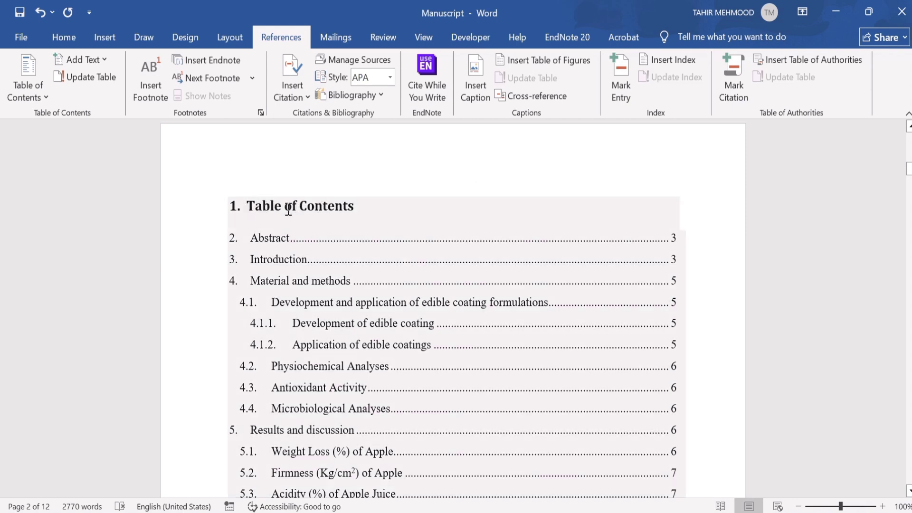
{"action": "left_click", "coordinate": [249, 206]}
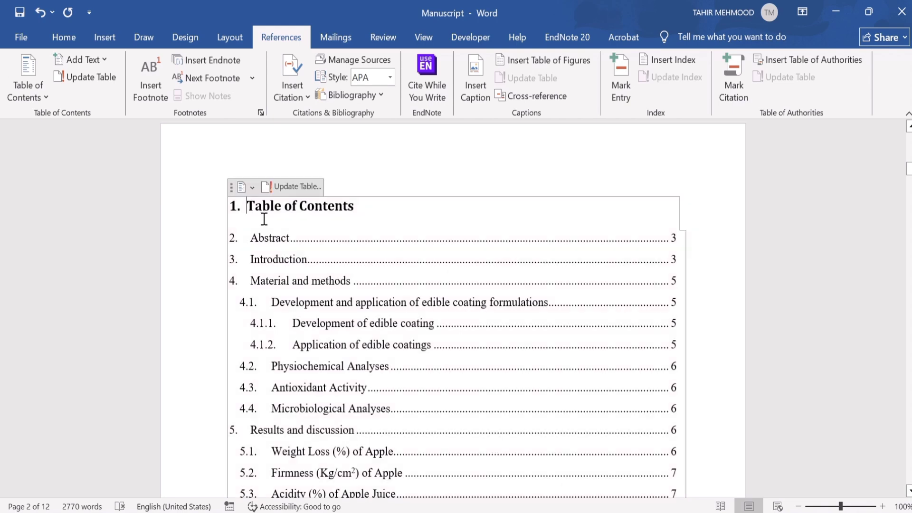
{"action": "key", "text": "BackSpace"}
{"action": "key", "text": "BackSpace"}
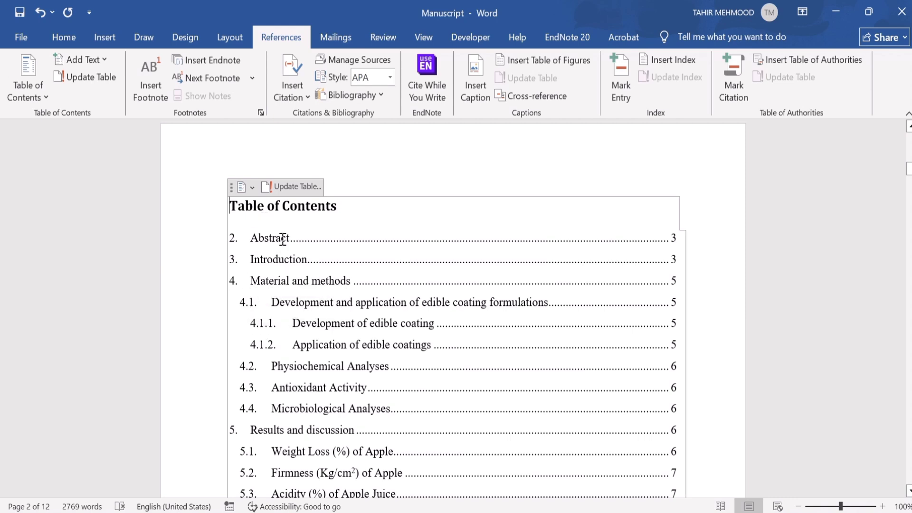
Update the entire table of contents, including its heading numbers and page numbers.
{"action": "left_click", "coordinate": [291, 187]}
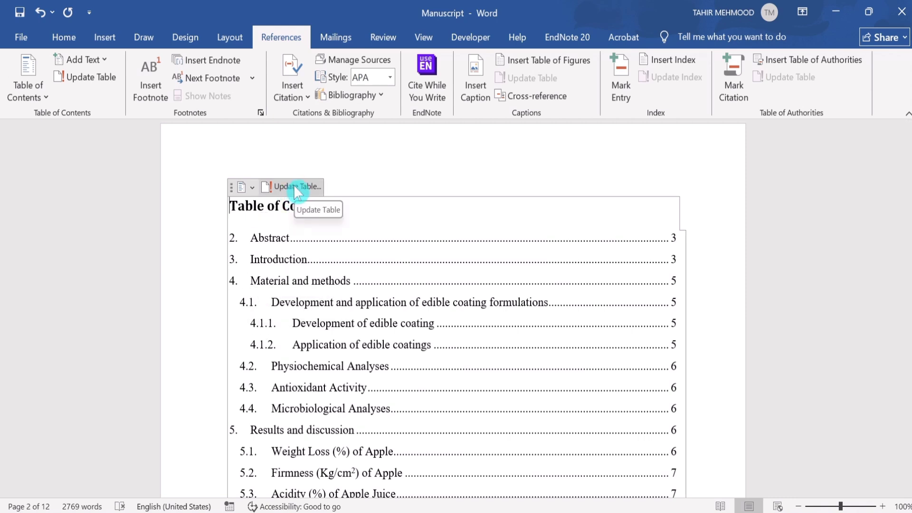
{"action": "left_click", "coordinate": [291, 187]}
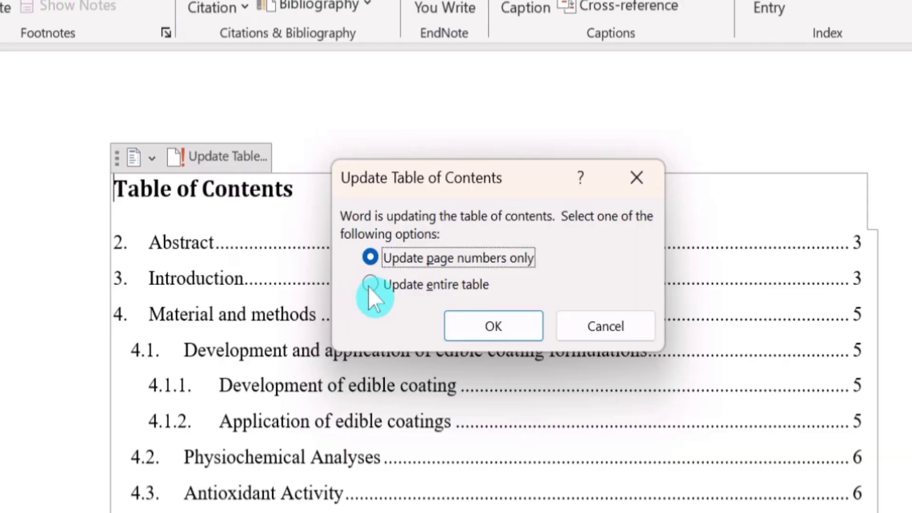
{"action": "left_click", "coordinate": [383, 264]}
{"action": "left_click", "coordinate": [480, 326]}
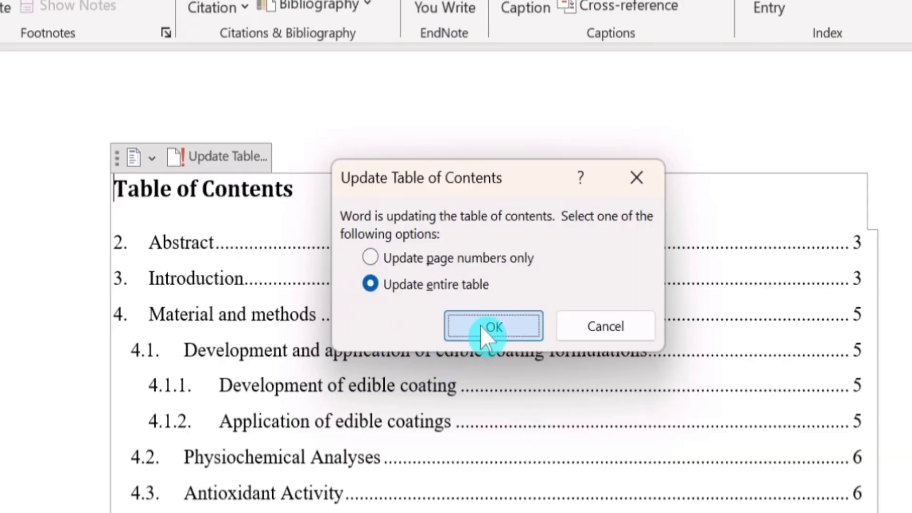
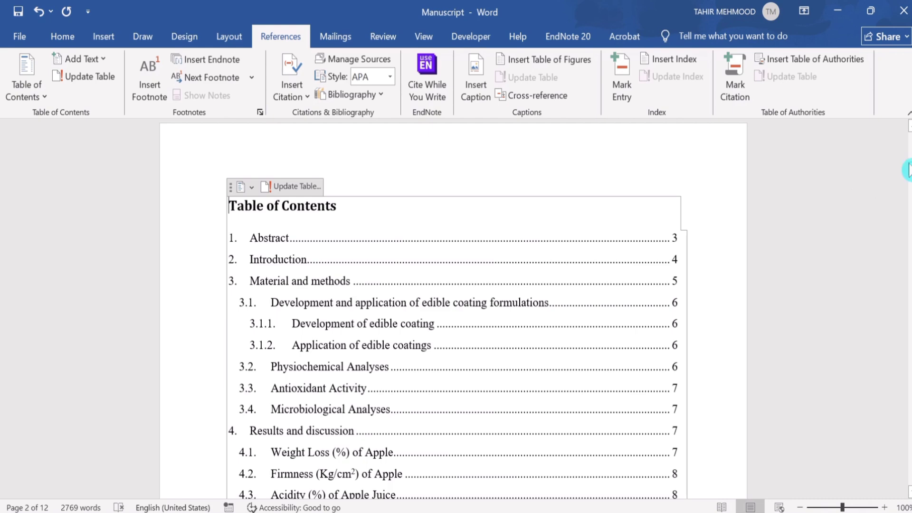
Add empty lines before the manuscript title to push it onto the page after the table of contents.
{"action": "left_click", "coordinate": [909, 172]}
{"action": "left_click_drag", "start_coordinate": [909, 172], "coordinate": [907, 216]}
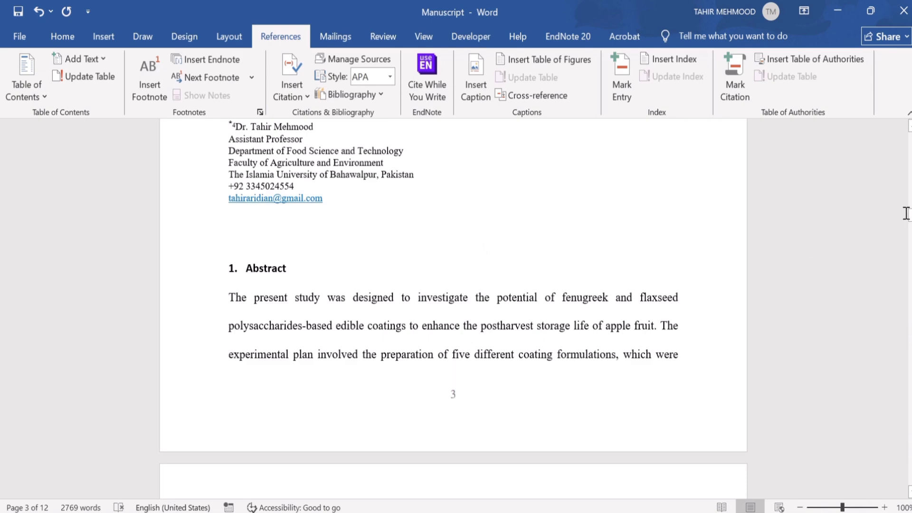
{"action": "left_click_drag", "start_coordinate": [909, 219], "coordinate": [907, 192]}
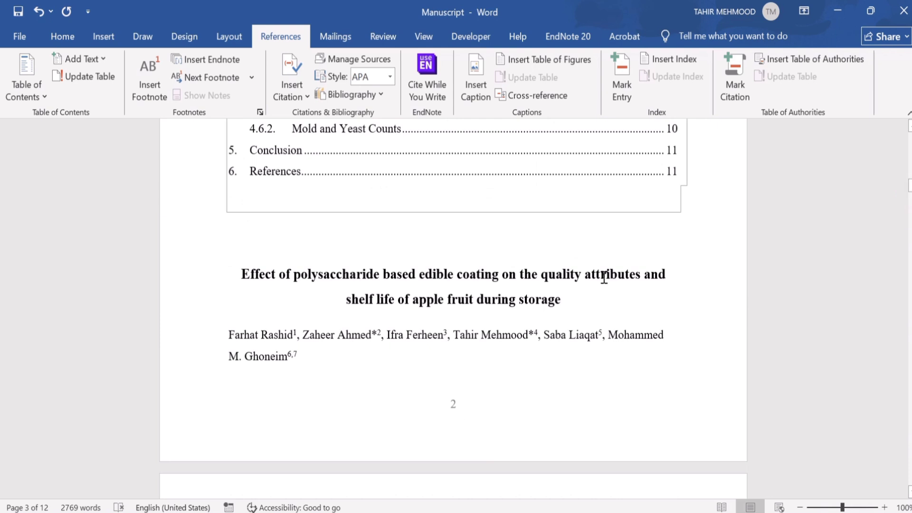
{"action": "left_click", "coordinate": [236, 276]}
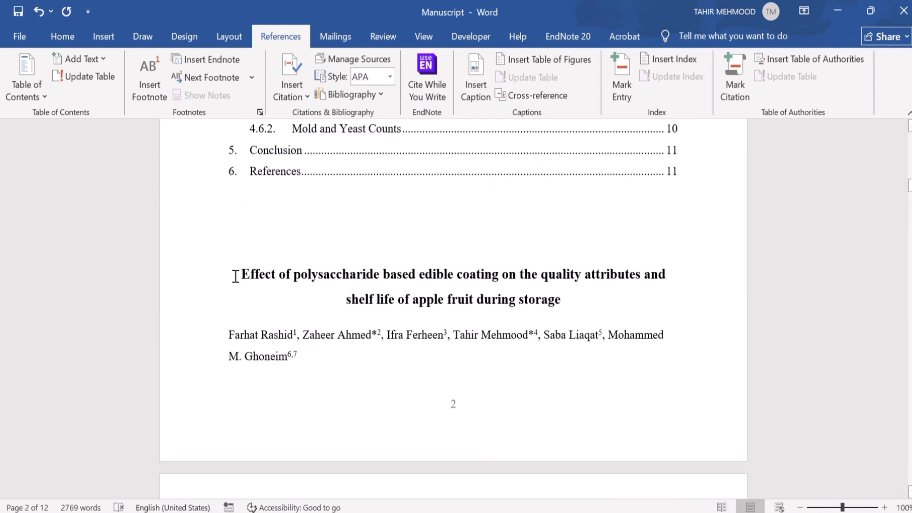
{"action": "key", "text": "Return"}
{"action": "key", "text": "Return"}
{"action": "key", "text": "Return"}
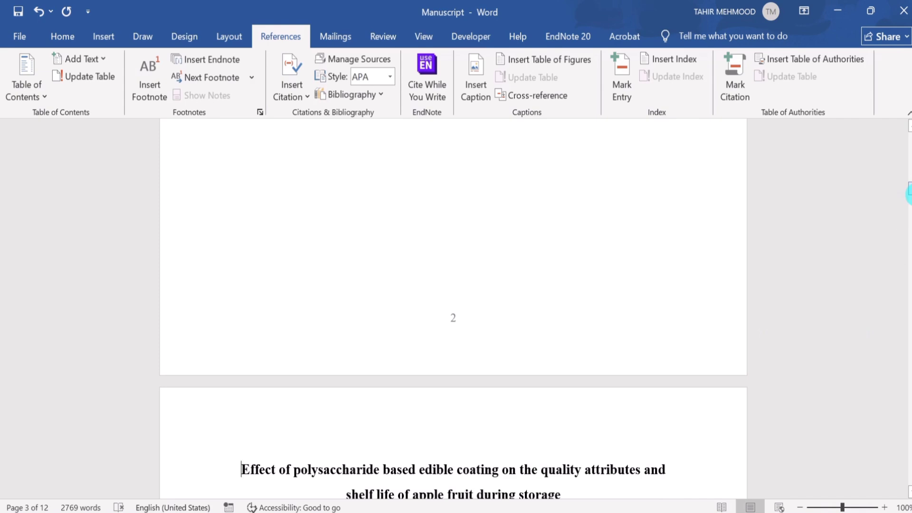
Update only the page numbers in the table of contents.
{"action": "mouse_move", "coordinate": [909, 193]}
{"action": "left_mouse_down"}
{"action": "mouse_move", "coordinate": [909, 245]}
{"action": "mouse_move", "coordinate": [903, 176]}
{"action": "left_mouse_up"}
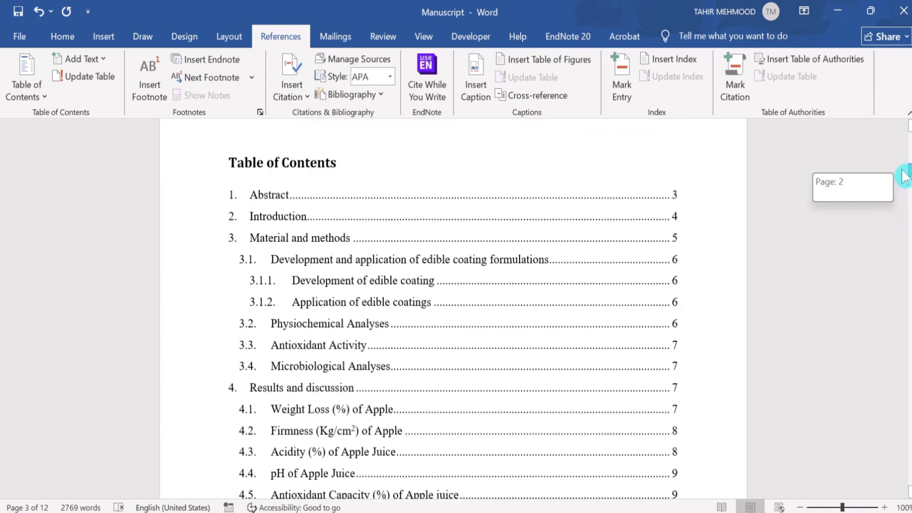
{"action": "left_click", "coordinate": [415, 222]}
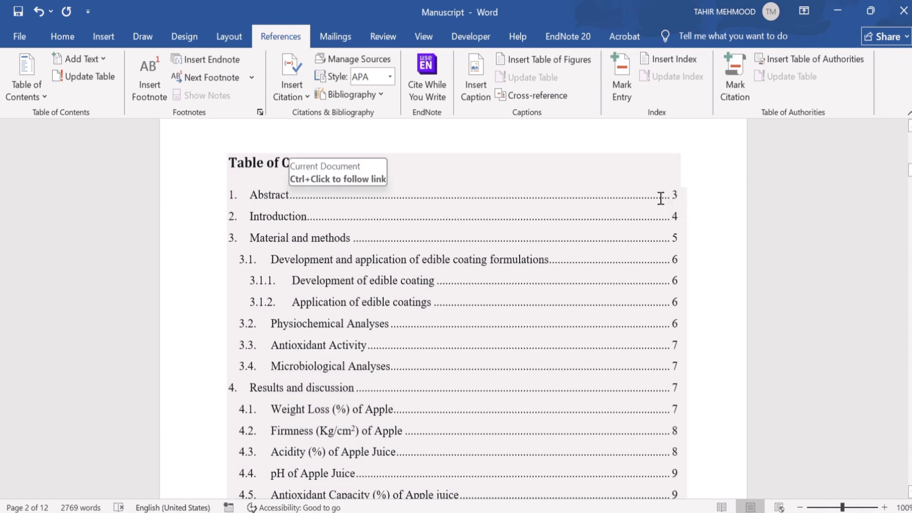
{"action": "left_click", "coordinate": [909, 174]}
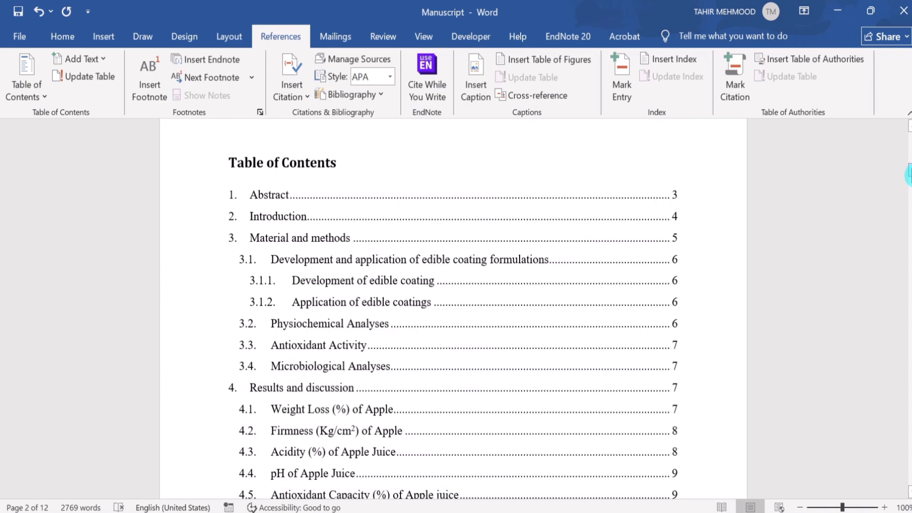
{"action": "left_click_drag", "start_coordinate": [909, 173], "coordinate": [909, 171]}
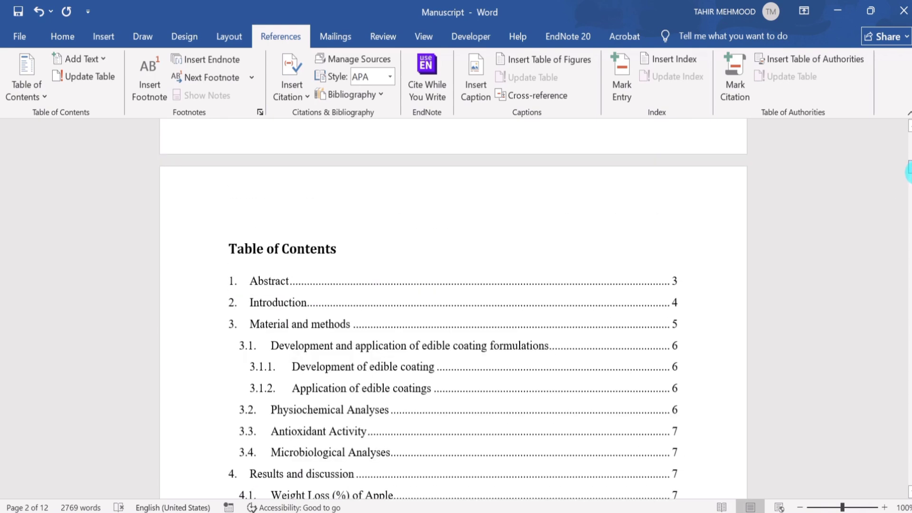
{"action": "left_click", "coordinate": [289, 250]}
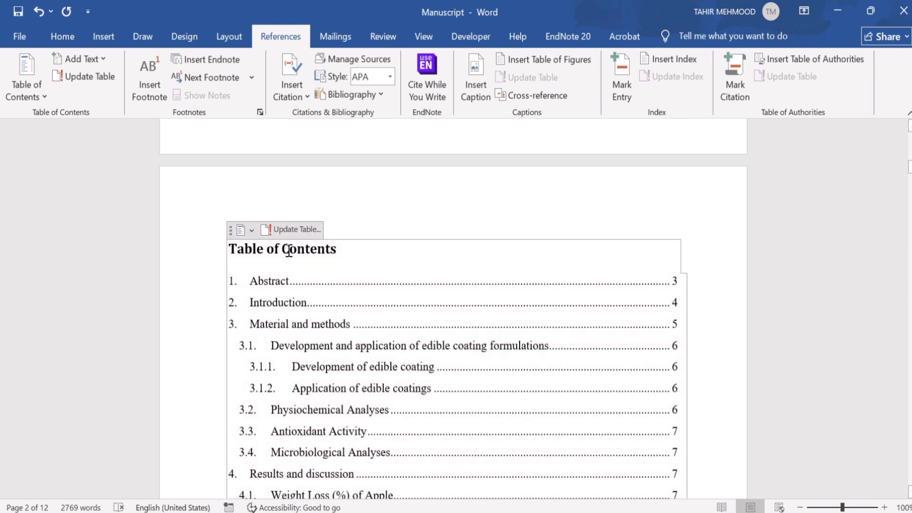
{"action": "left_click", "coordinate": [300, 229]}
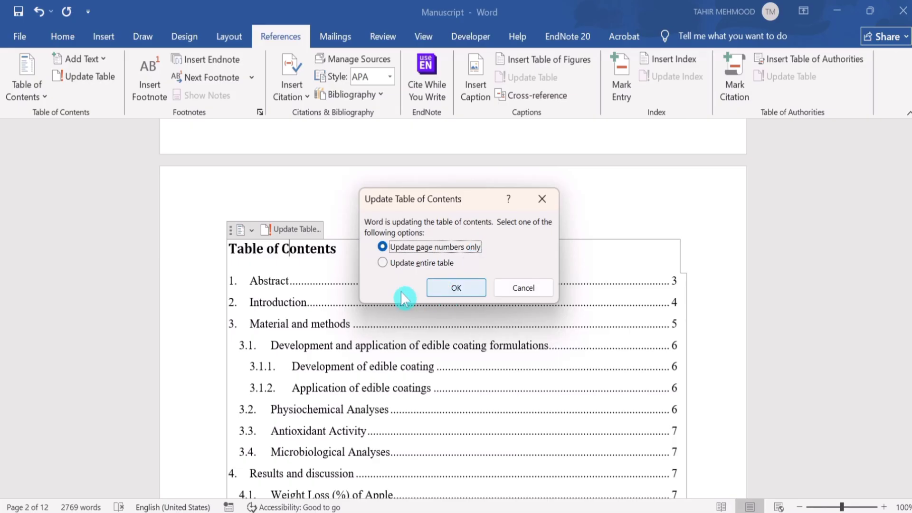
{"action": "left_click", "coordinate": [453, 290]}
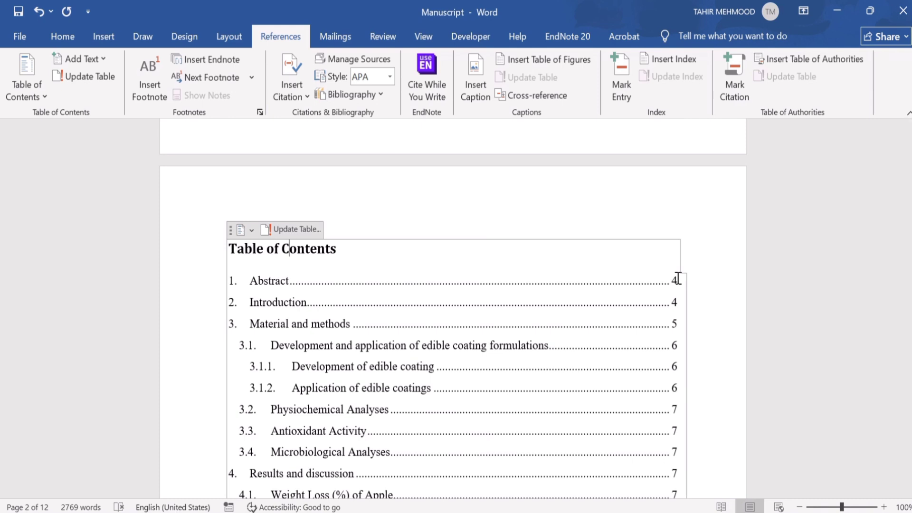
Extend the first numbered heading, Abstract, to read "Abstract and background".
{"action": "left_click", "coordinate": [907, 173]}
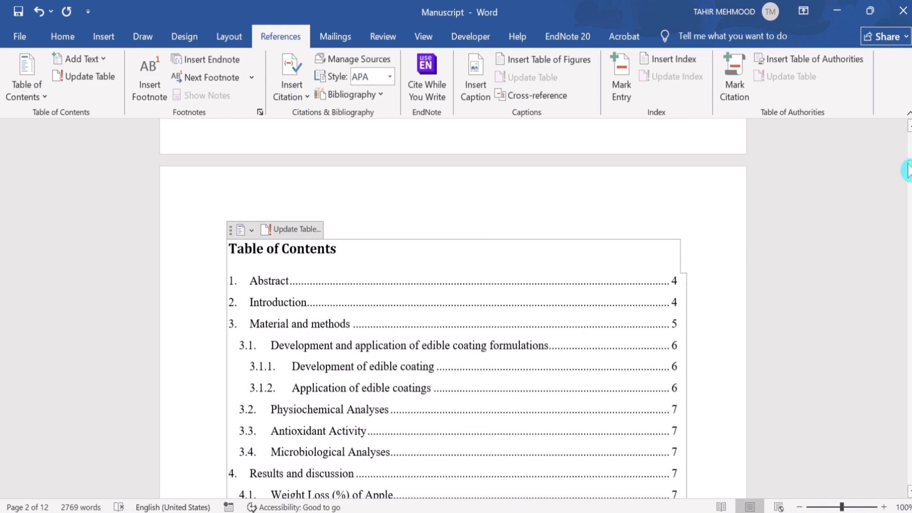
{"action": "left_click_drag", "start_coordinate": [908, 173], "coordinate": [908, 228]}
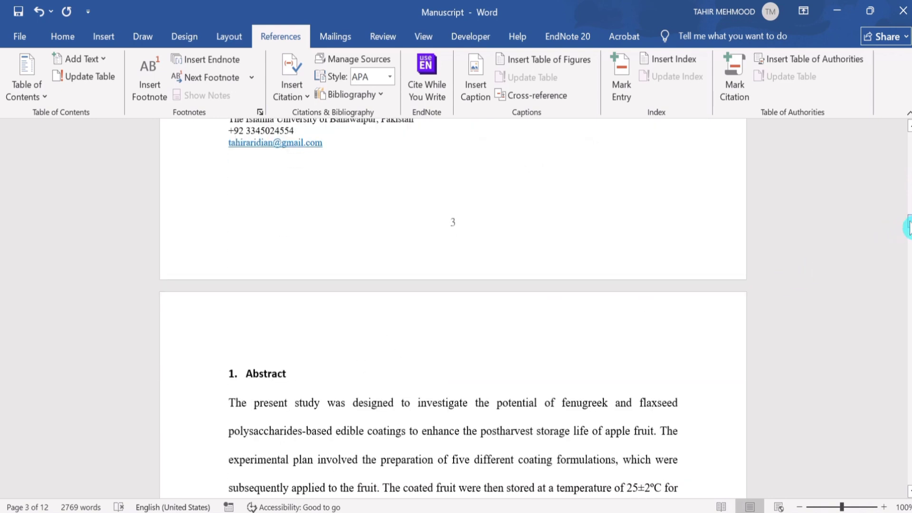
{"action": "left_click_drag", "start_coordinate": [908, 227], "coordinate": [908, 178]}
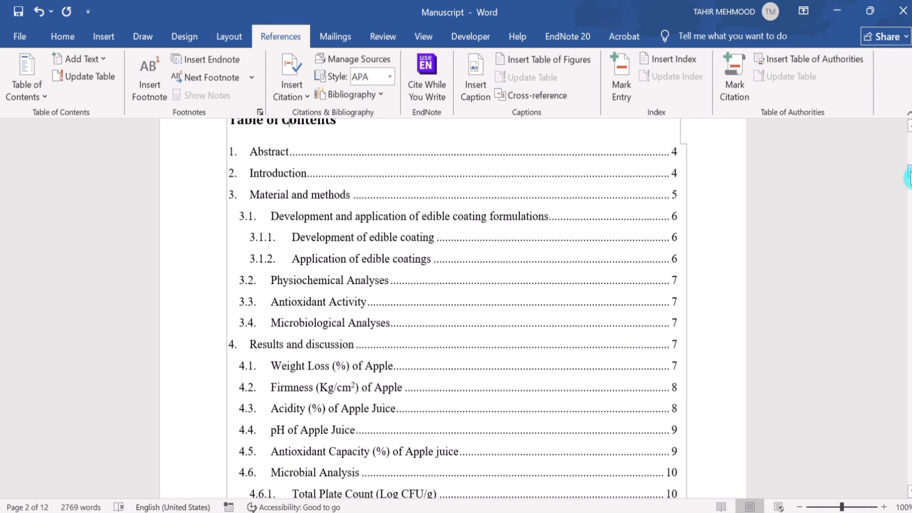
{"action": "left_click_drag", "start_coordinate": [907, 178], "coordinate": [908, 224]}
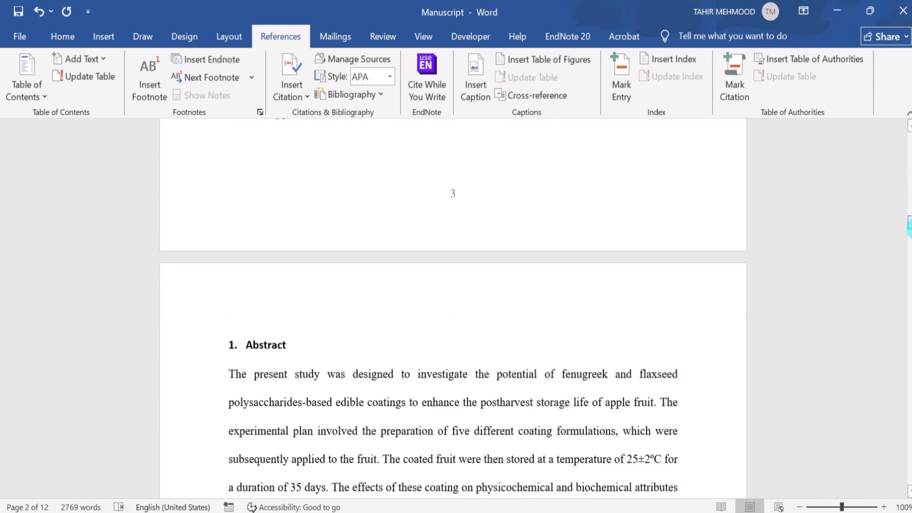
{"action": "left_click", "coordinate": [296, 343]}
{"action": "type", "text": "and "}
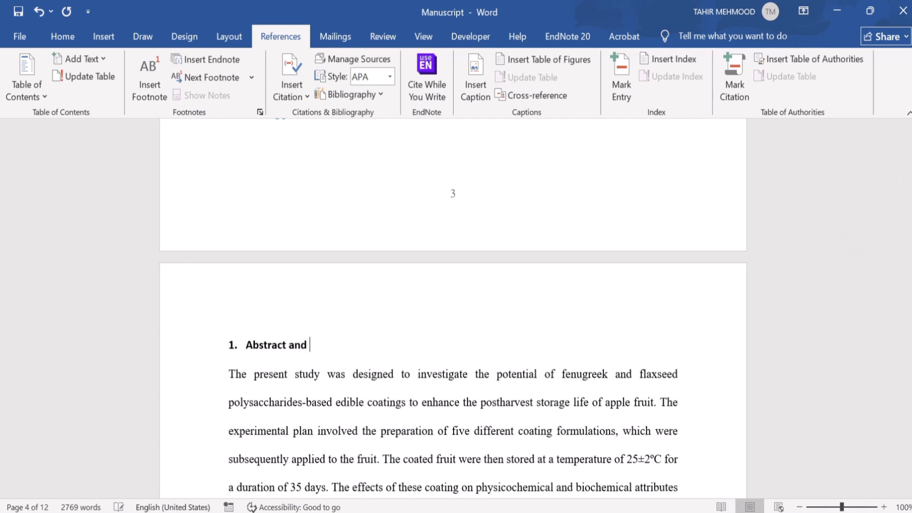
{"action": "type", "text": "background"}
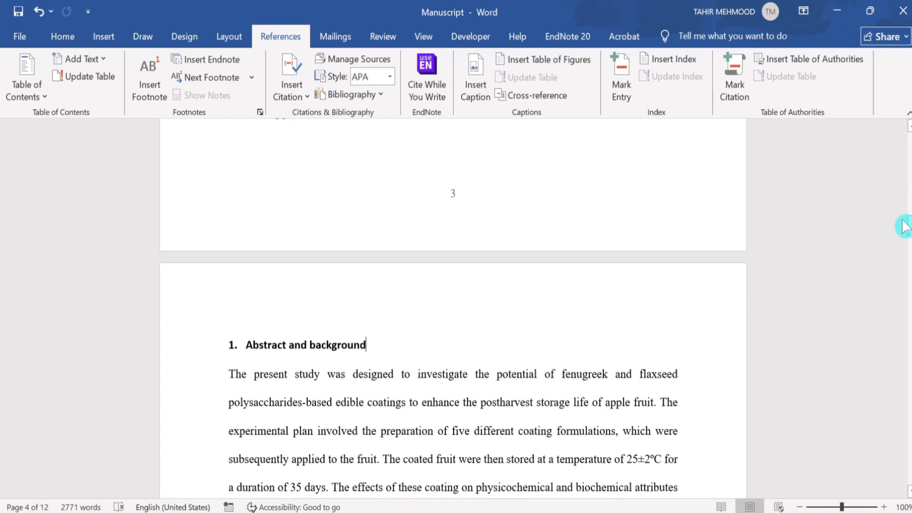
Update the entire table of contents to pick up the reworded Abstract heading.
{"action": "left_click_drag", "start_coordinate": [908, 231], "coordinate": [906, 174]}
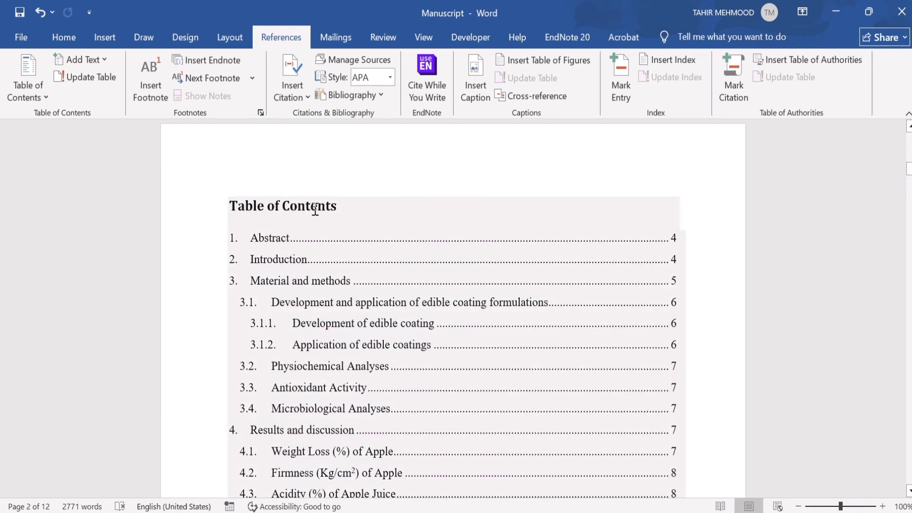
{"action": "left_click", "coordinate": [314, 208]}
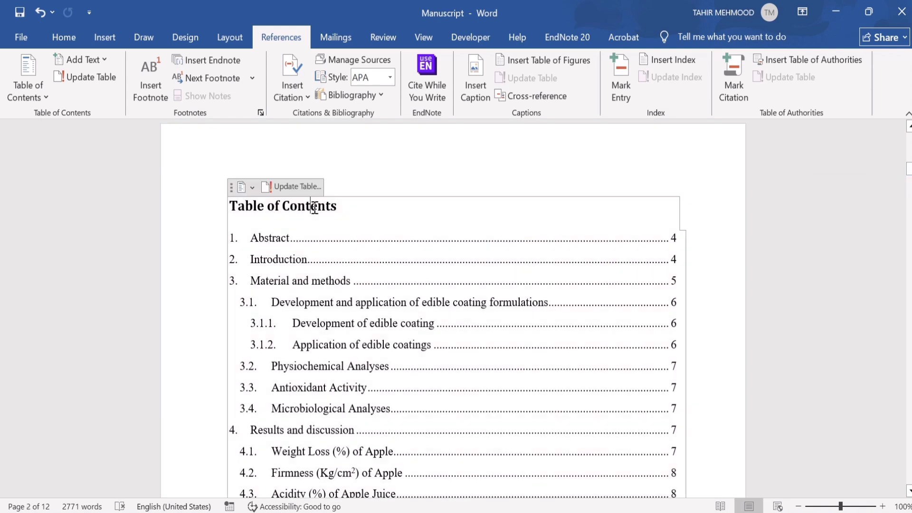
{"action": "left_click", "coordinate": [297, 185]}
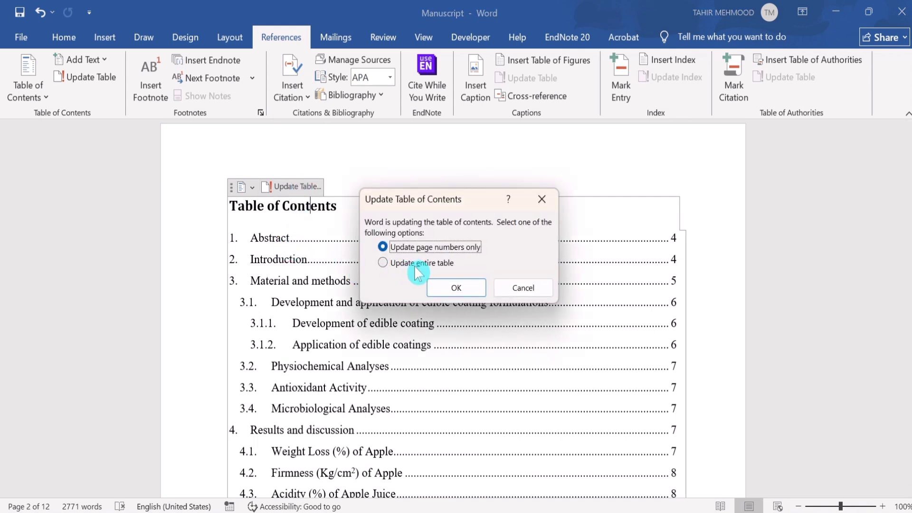
{"action": "left_click", "coordinate": [383, 263]}
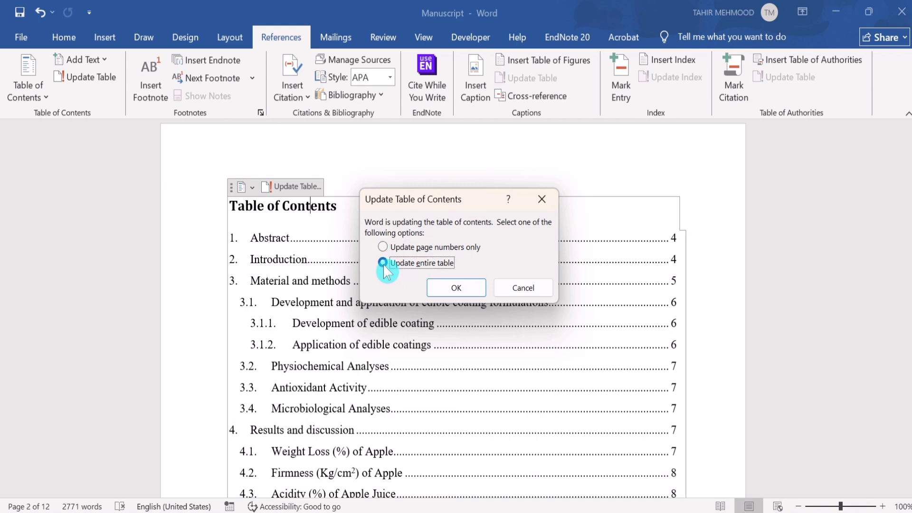
{"action": "left_click", "coordinate": [456, 288]}
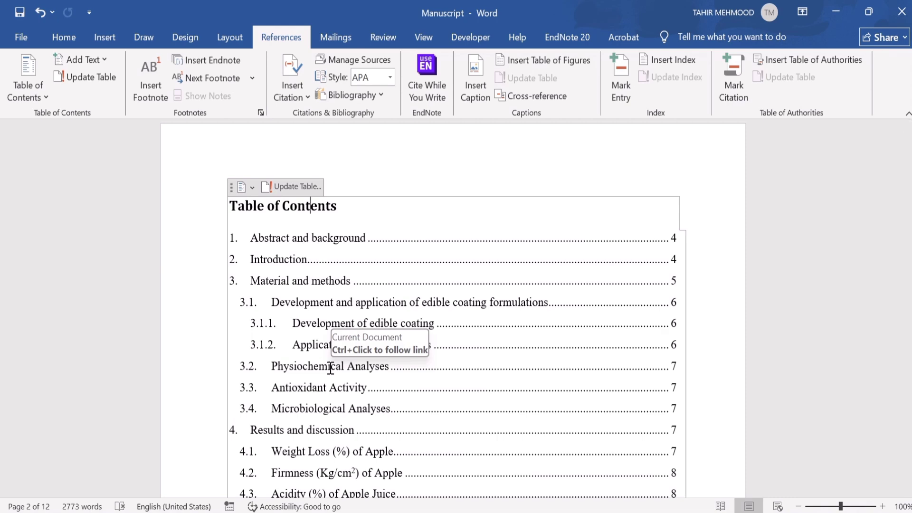
Switch the table of contents to the built-in Automatic Table 2 design and open the custom table of contents settings.
{"action": "left_click", "coordinate": [252, 188]}
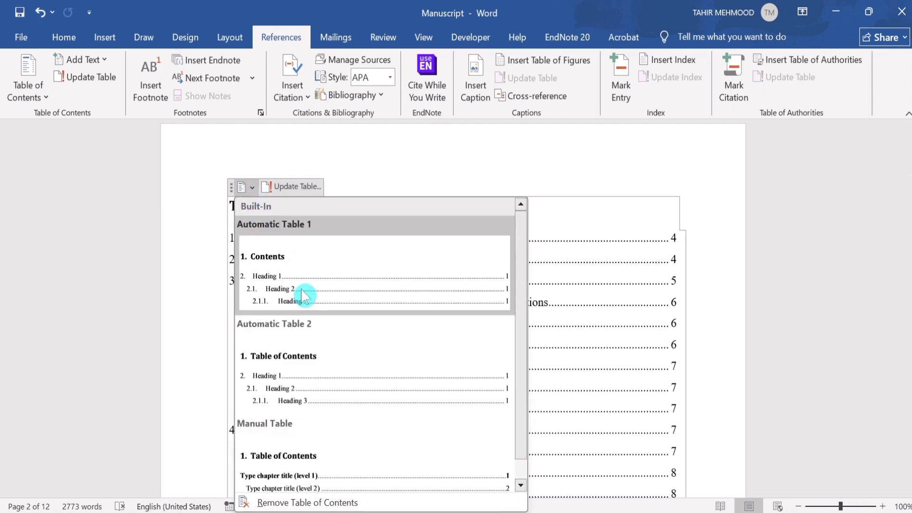
{"action": "left_click", "coordinate": [300, 375]}
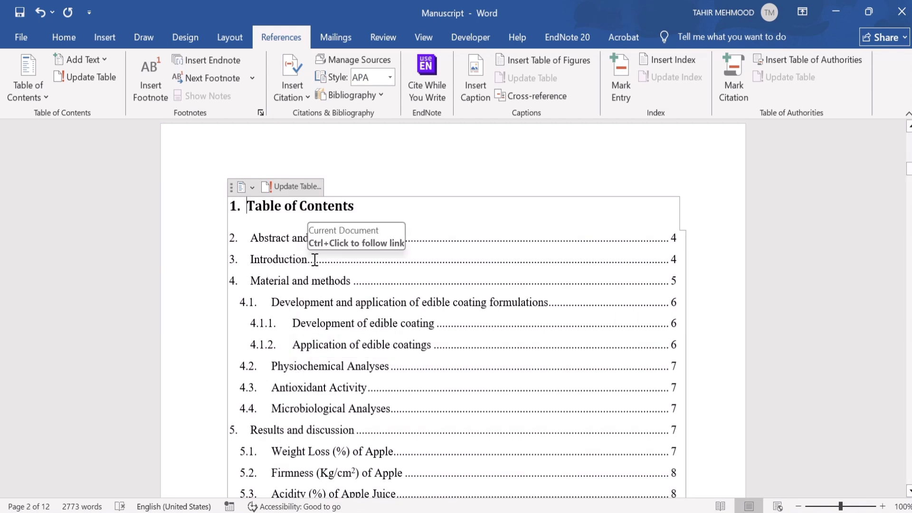
{"action": "left_click", "coordinate": [46, 98]}
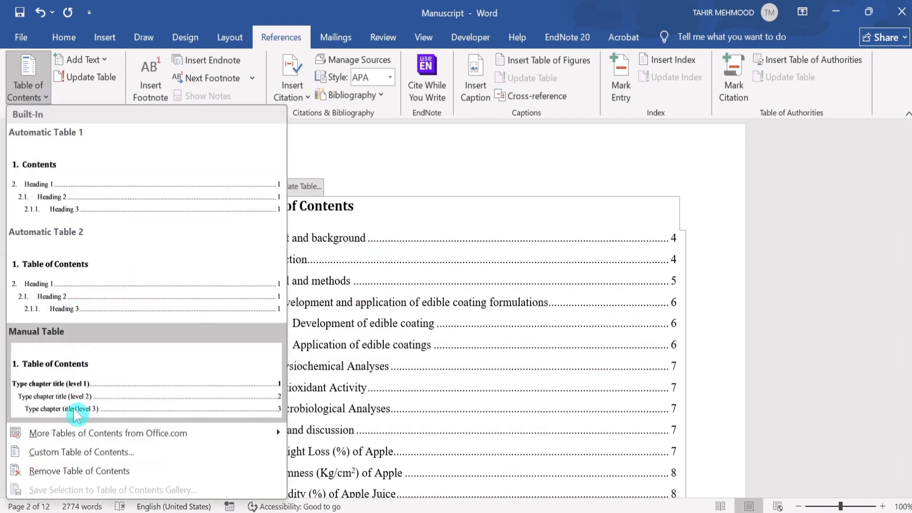
{"action": "left_click", "coordinate": [85, 454]}
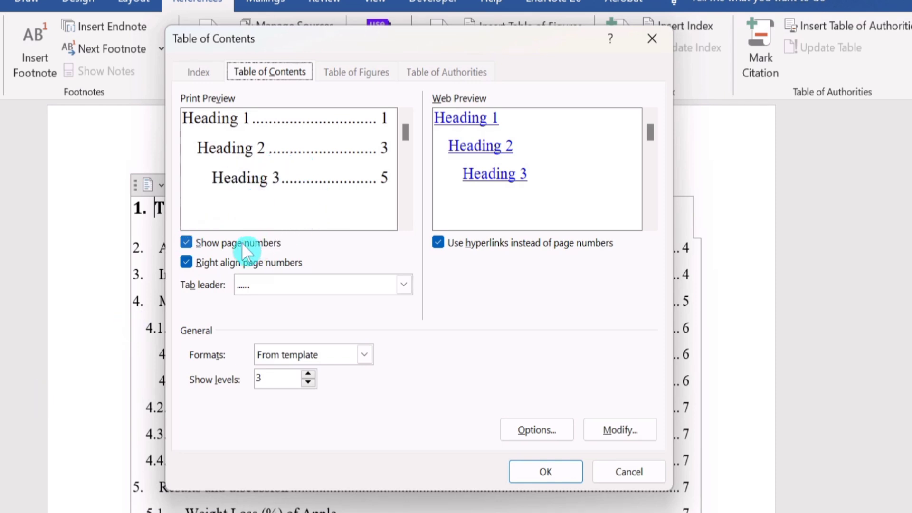
Try the custom table of contents without page numbers and without right-aligned page numbers, restoring each option.
{"action": "left_click", "coordinate": [184, 243]}
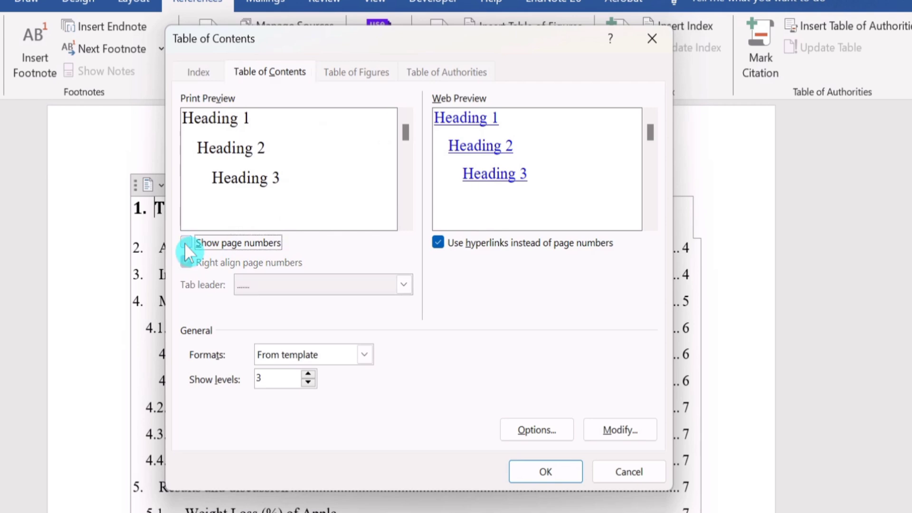
{"action": "left_click", "coordinate": [186, 242]}
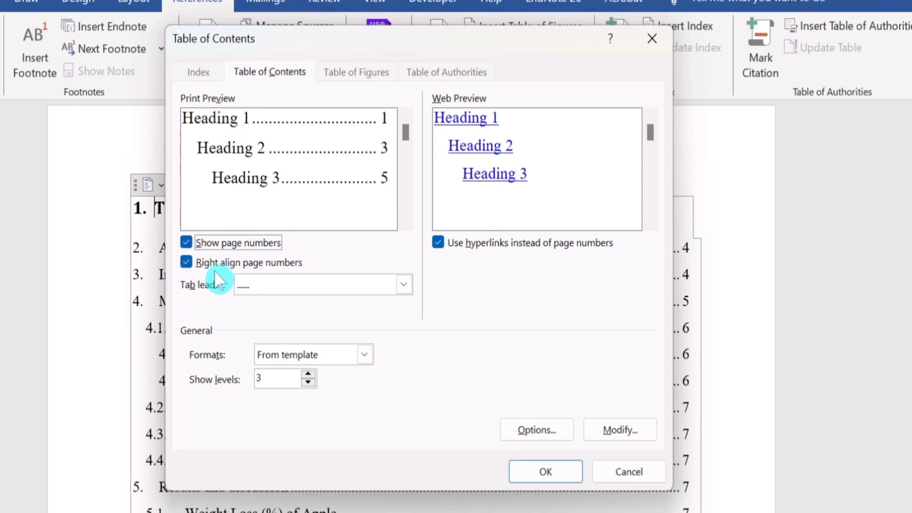
{"action": "left_click", "coordinate": [186, 262]}
{"action": "left_click", "coordinate": [186, 262]}
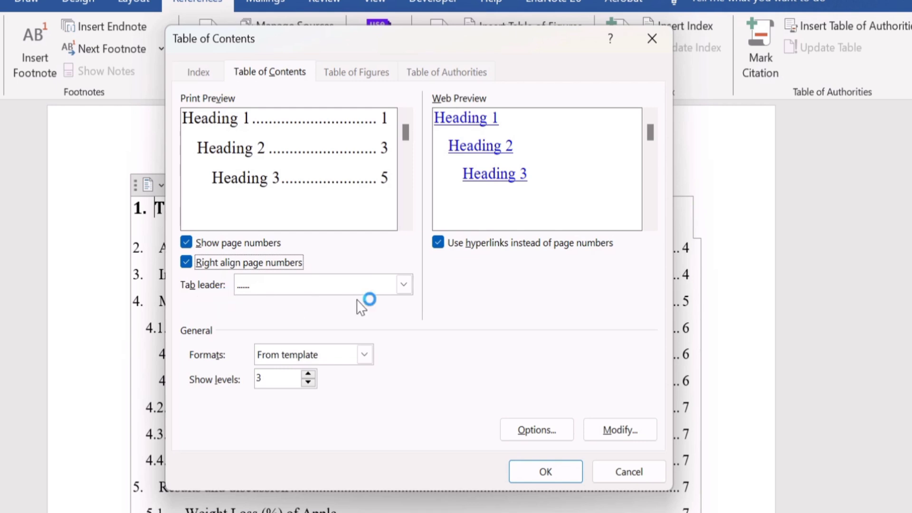
Set the tab leader to a dashed line in the custom settings and replace the existing table of contents.
{"action": "left_click", "coordinate": [403, 284]}
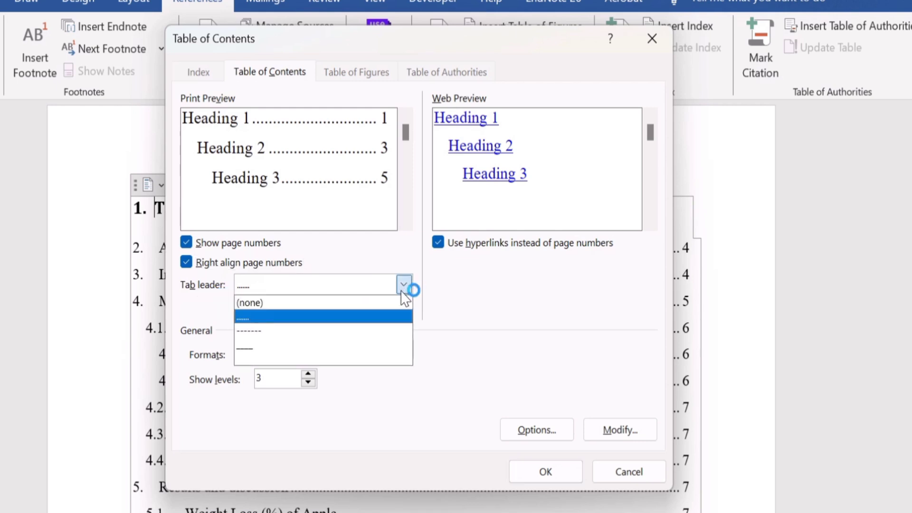
{"action": "left_click", "coordinate": [284, 346]}
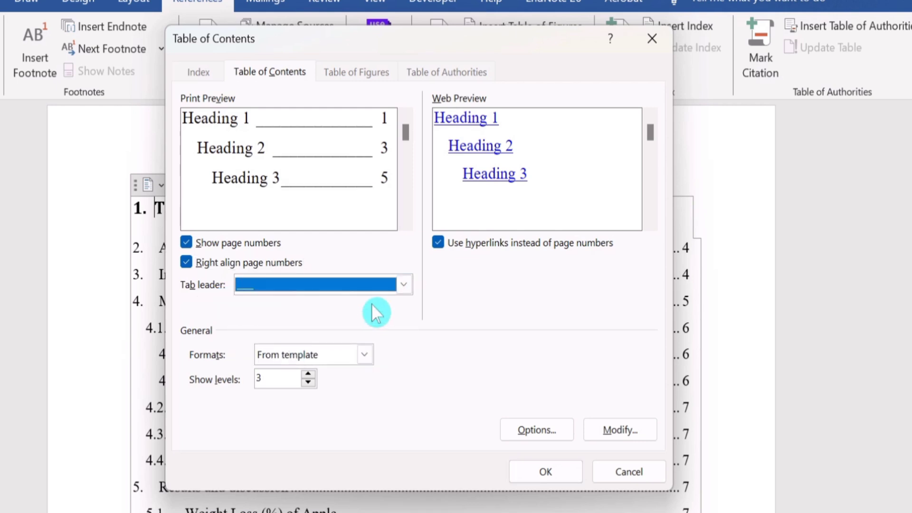
{"action": "left_click", "coordinate": [404, 284]}
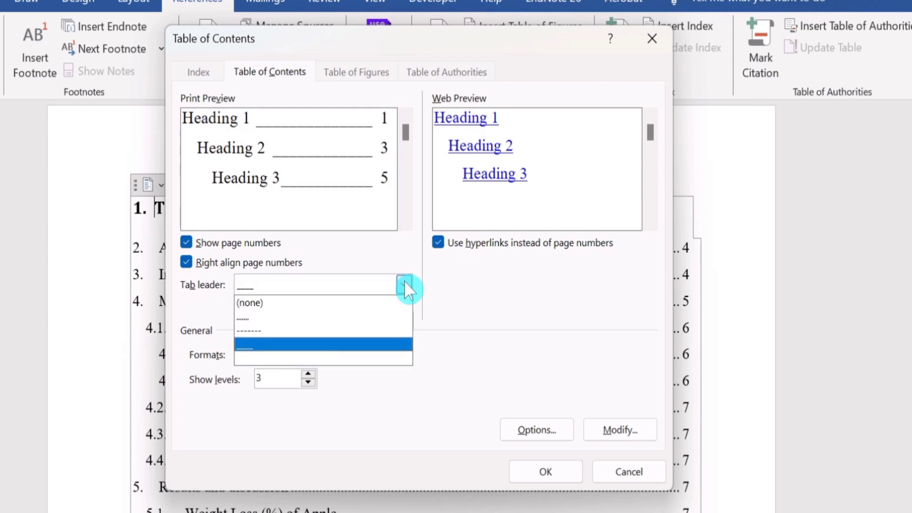
{"action": "left_click", "coordinate": [306, 326]}
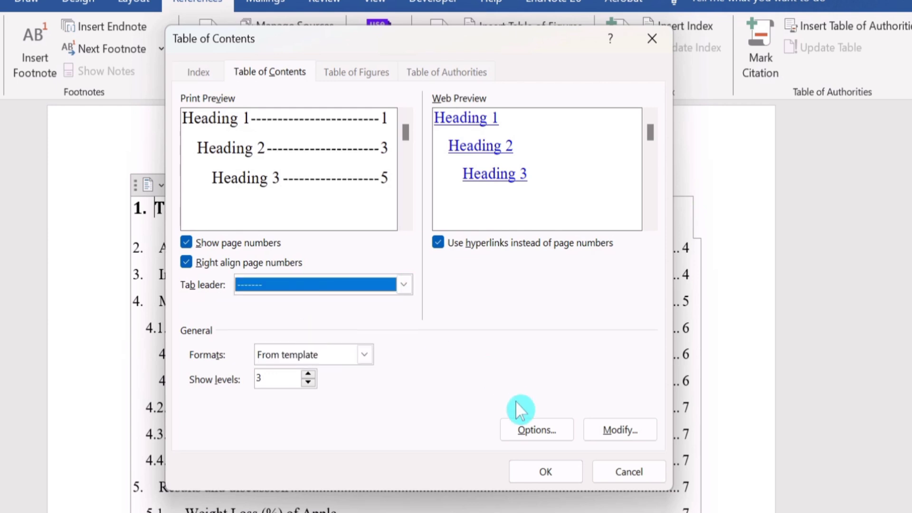
{"action": "left_click", "coordinate": [530, 431]}
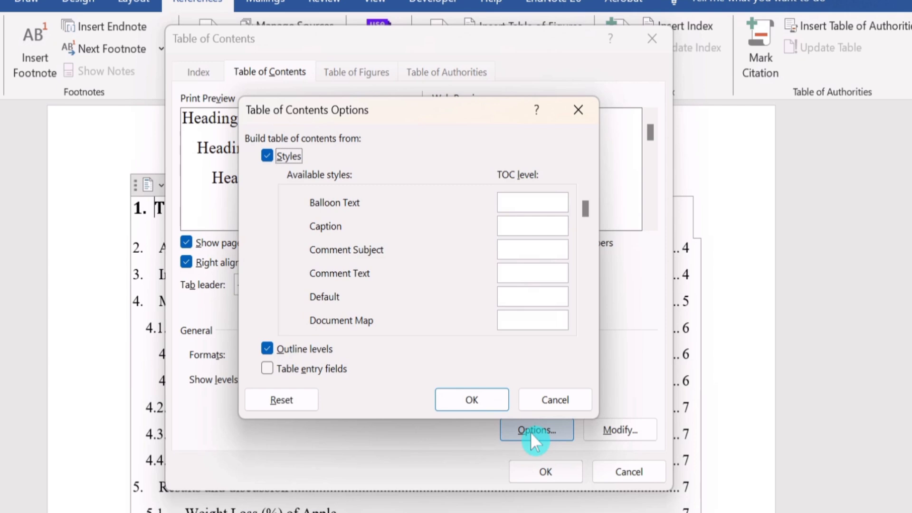
{"action": "left_click", "coordinate": [464, 399]}
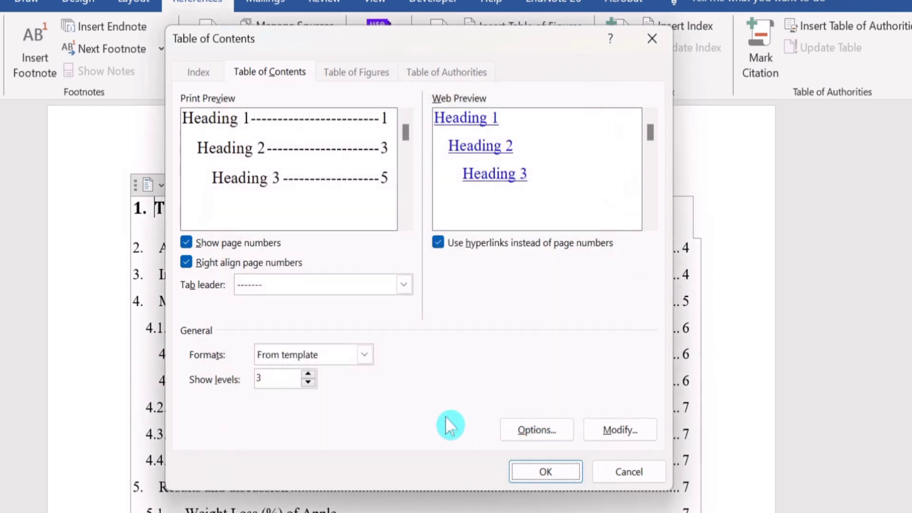
{"action": "left_click", "coordinate": [525, 472]}
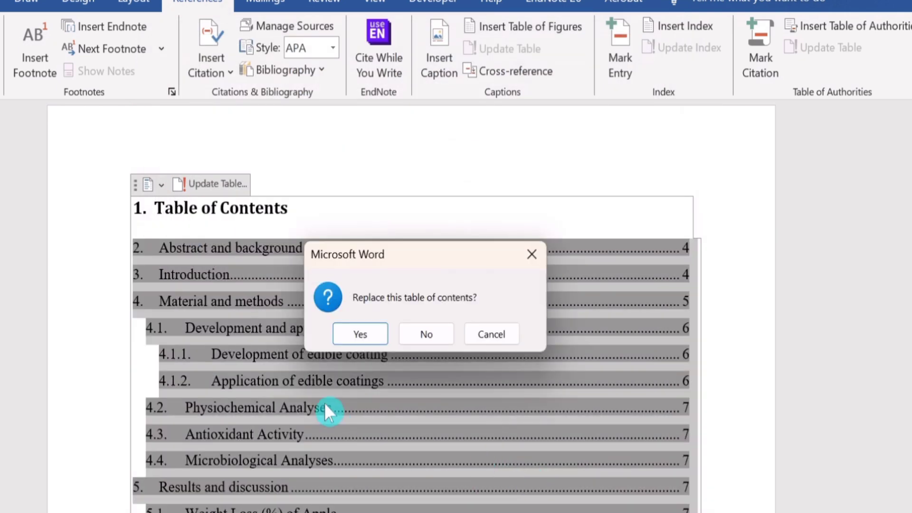
{"action": "left_click", "coordinate": [368, 329]}
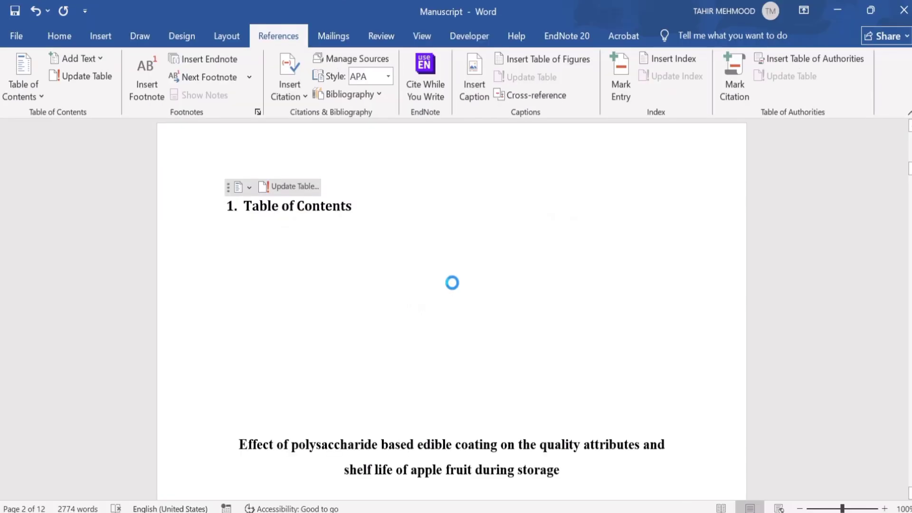
{"action": "scroll", "coordinate": [429, 261], "scroll_direction": "down", "scroll_amount": 3}
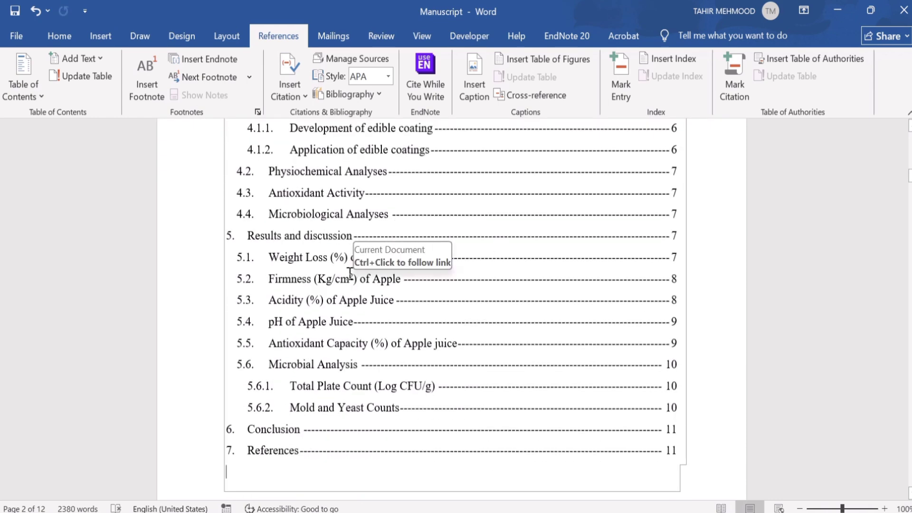
{"action": "left_click", "coordinate": [331, 218]}
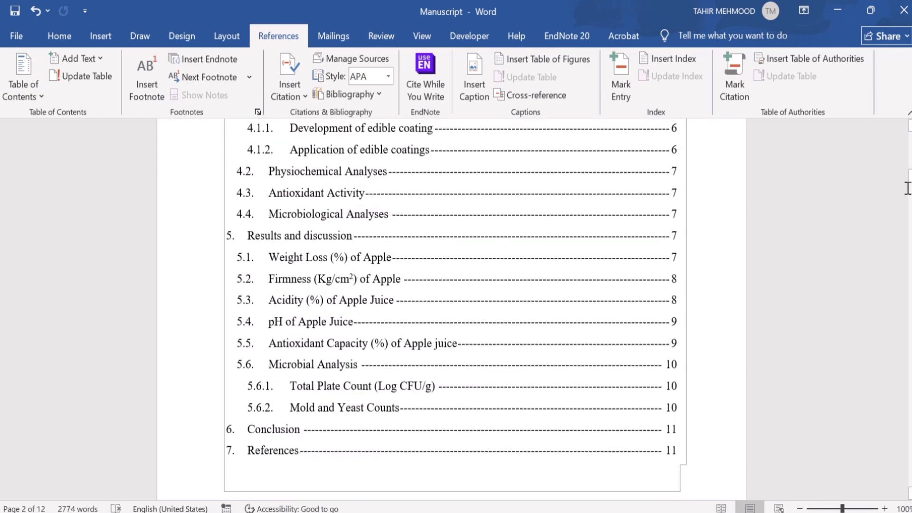
Delete "and background" from the Abstract heading in the manuscript body.
{"action": "left_click_drag", "start_coordinate": [908, 182], "coordinate": [908, 230]}
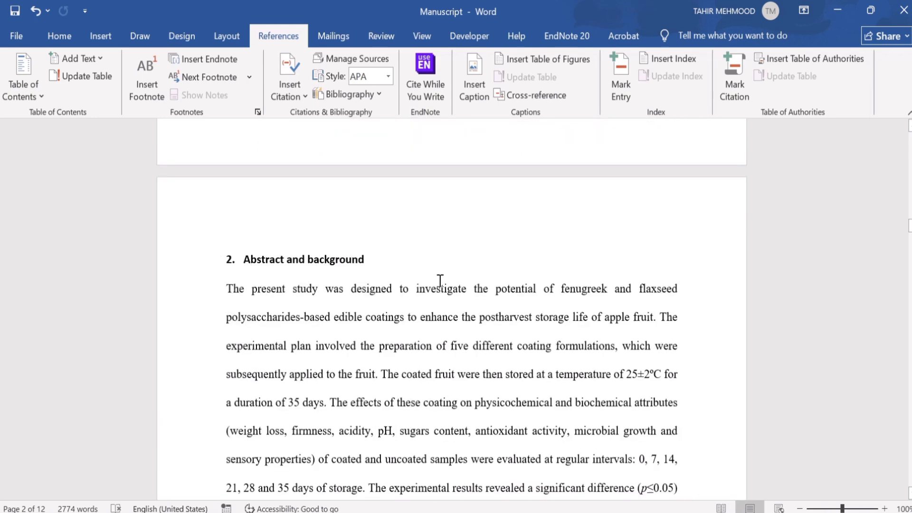
{"action": "left_click_drag", "start_coordinate": [286, 260], "coordinate": [348, 258]}
{"action": "key", "text": "BackSpace"}
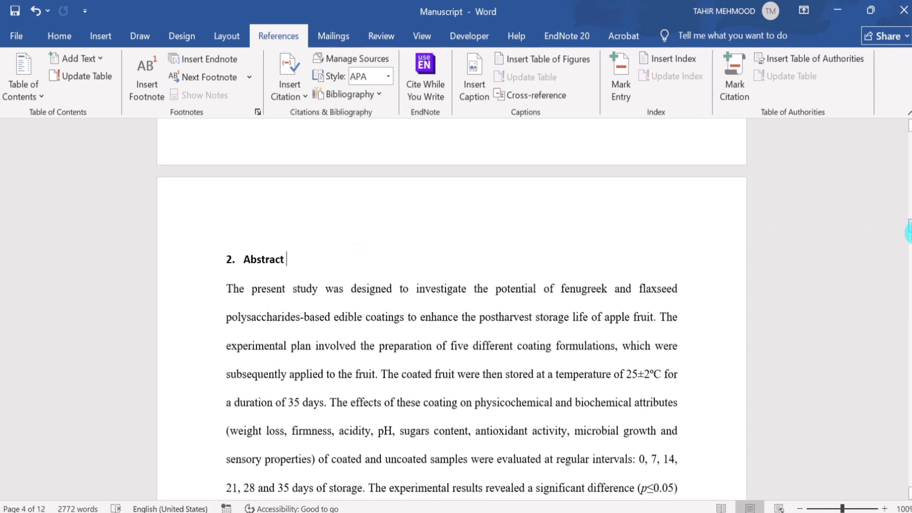
Remove the heading number in front of the "Table of Contents" title.
{"action": "mouse_move", "coordinate": [908, 231]}
{"action": "left_mouse_down"}
{"action": "mouse_move", "coordinate": [907, 147]}
{"action": "mouse_move", "coordinate": [908, 174]}
{"action": "left_mouse_up"}
{"action": "left_click", "coordinate": [391, 233]}
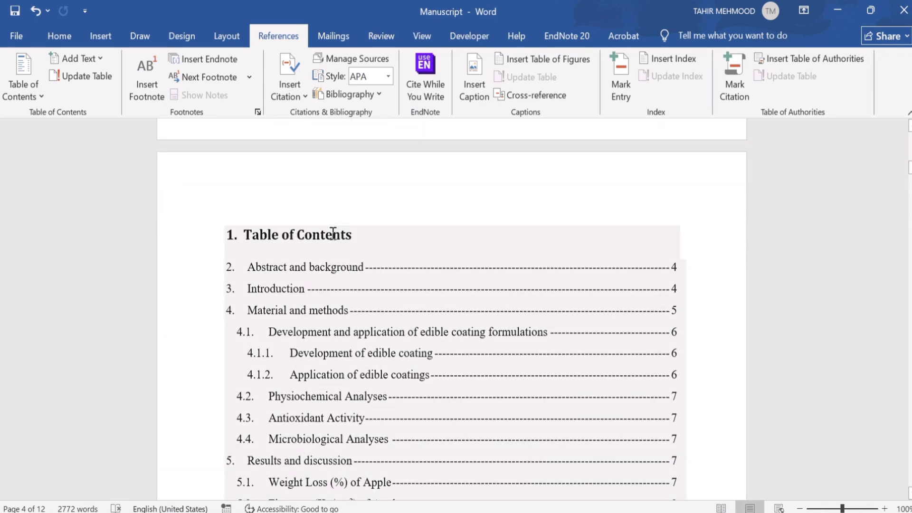
{"action": "left_click", "coordinate": [249, 234]}
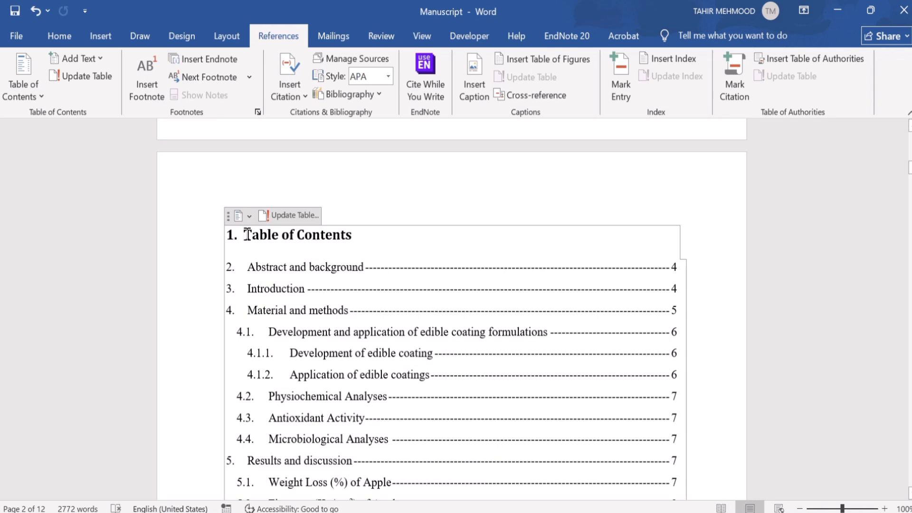
{"action": "key", "text": "BackSpace"}
{"action": "key", "text": "BackSpace"}
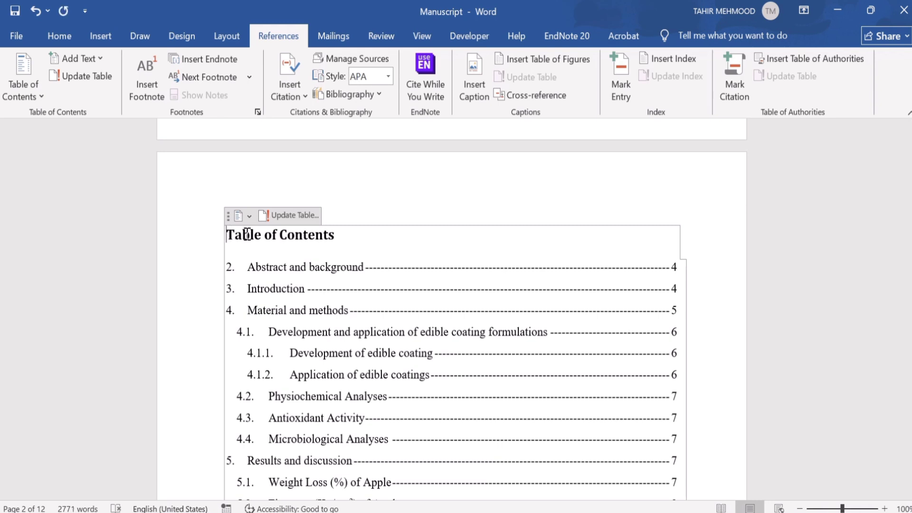
Update the entire table of contents, including its heading text and numbering.
{"action": "left_click", "coordinate": [295, 214]}
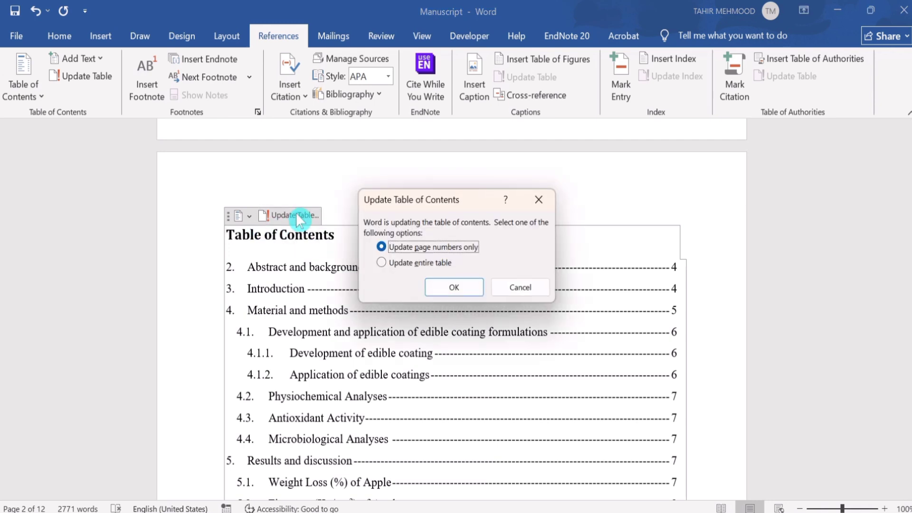
{"action": "left_click", "coordinate": [381, 263]}
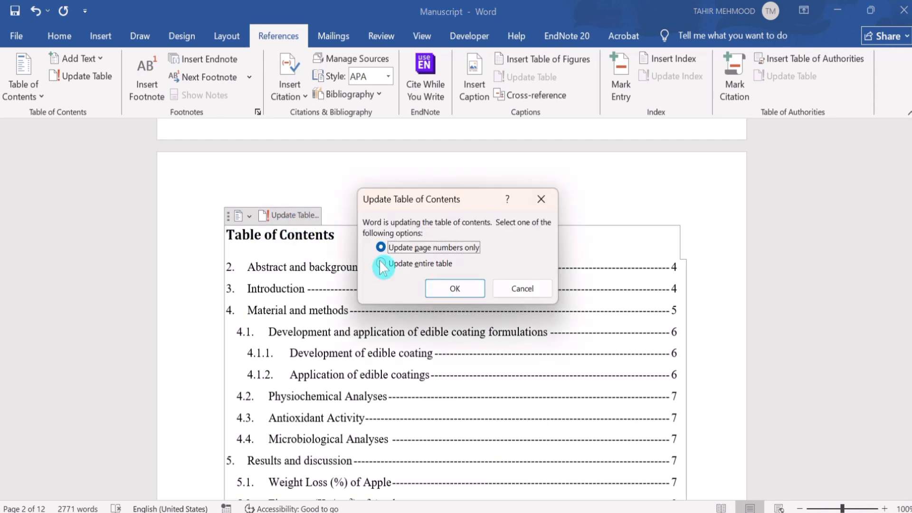
{"action": "left_click", "coordinate": [455, 288]}
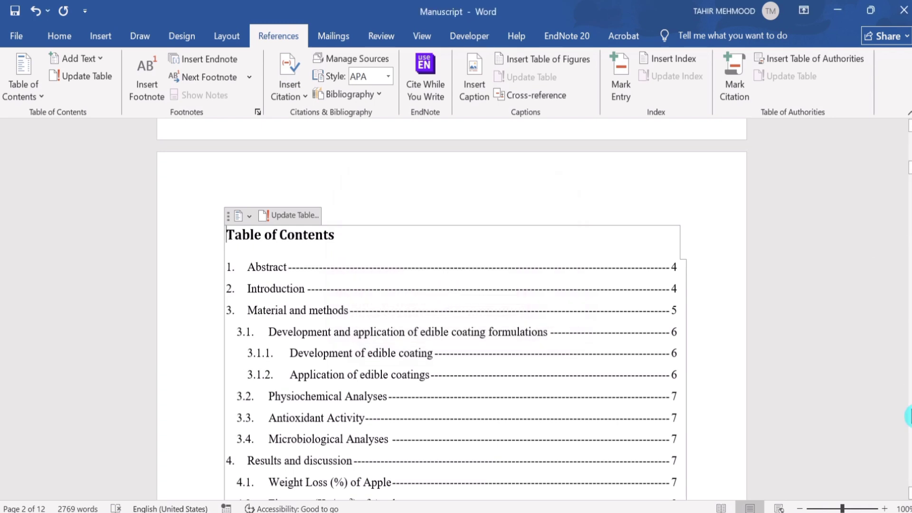
Remove the whole table of contents from the page before the manuscript title.
{"action": "left_click", "coordinate": [909, 175]}
{"action": "mouse_move", "coordinate": [907, 174]}
{"action": "left_mouse_down"}
{"action": "mouse_move", "coordinate": [905, 199]}
{"action": "mouse_move", "coordinate": [902, 167]}
{"action": "mouse_move", "coordinate": [901, 175]}
{"action": "left_mouse_up"}
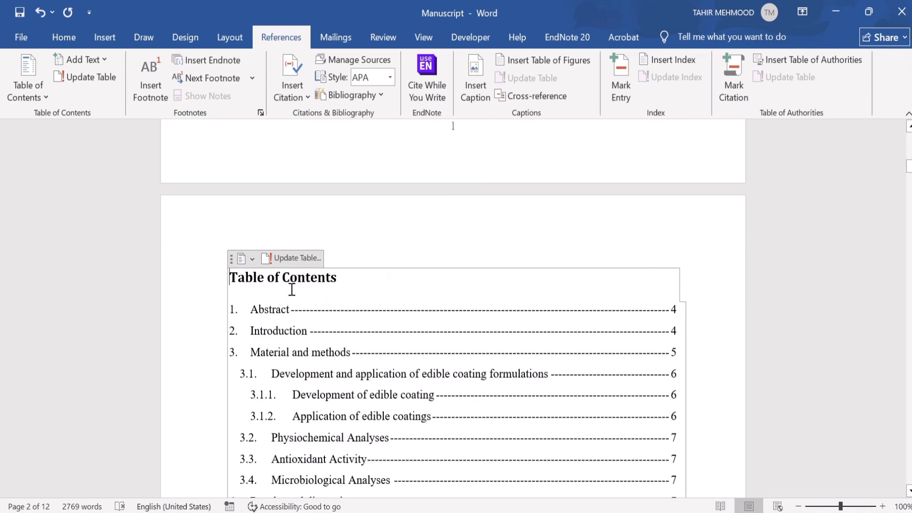
{"action": "left_click", "coordinate": [252, 259]}
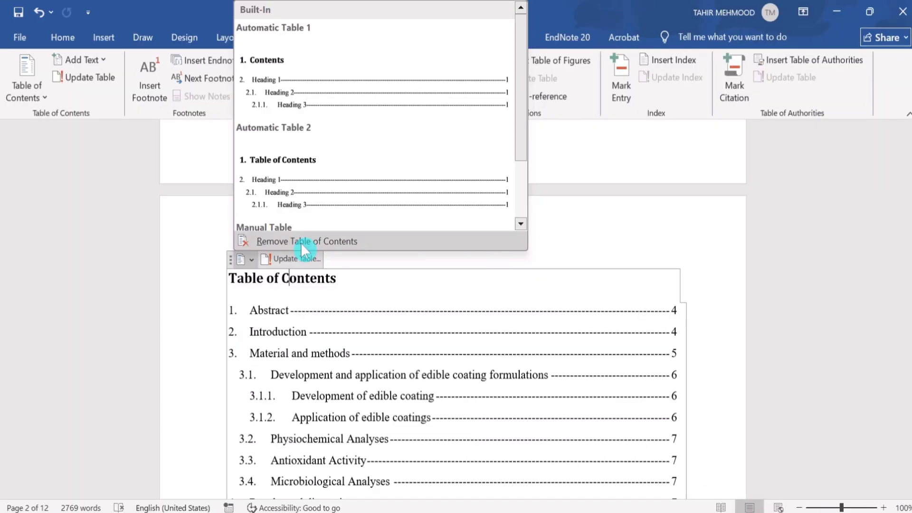
{"action": "left_click", "coordinate": [300, 241]}
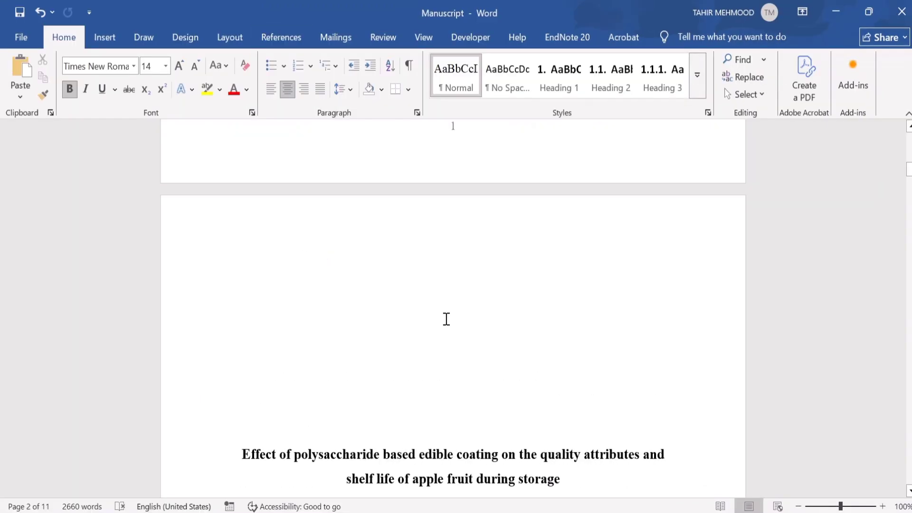